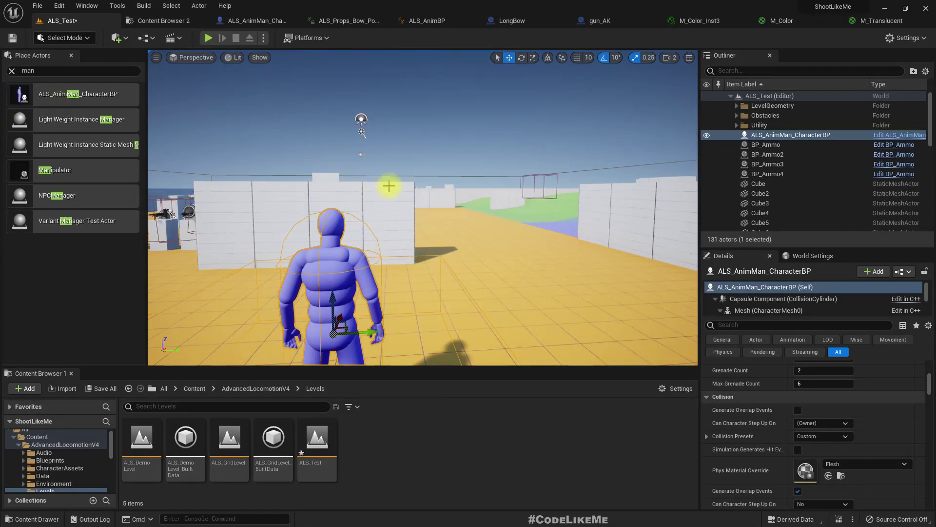
Make the viewport full screen and start Play In Editor with the bow-and-rifle character
{"action": "right_click_drag", "start_coordinate": [389, 186], "coordinate": [366, 174]}
{"action": "key", "text": "F11"}
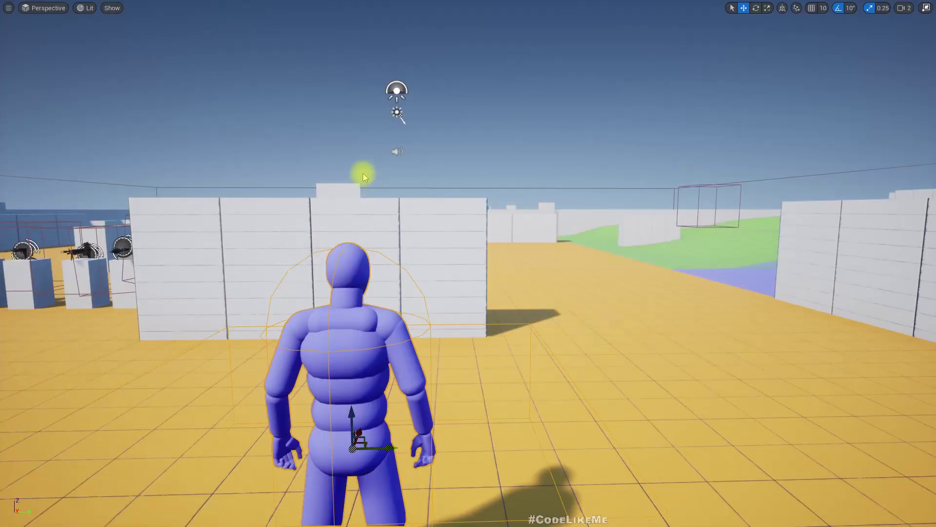
{"action": "key", "text": "F11"}
{"action": "key", "text": "F11"}
{"action": "key", "text": "alt+p"}
Fire arrows repeatedly to watch the bow reload animation, bringing ammo down to 23|0
{"action": "left_click", "coordinate": [360, 173]}
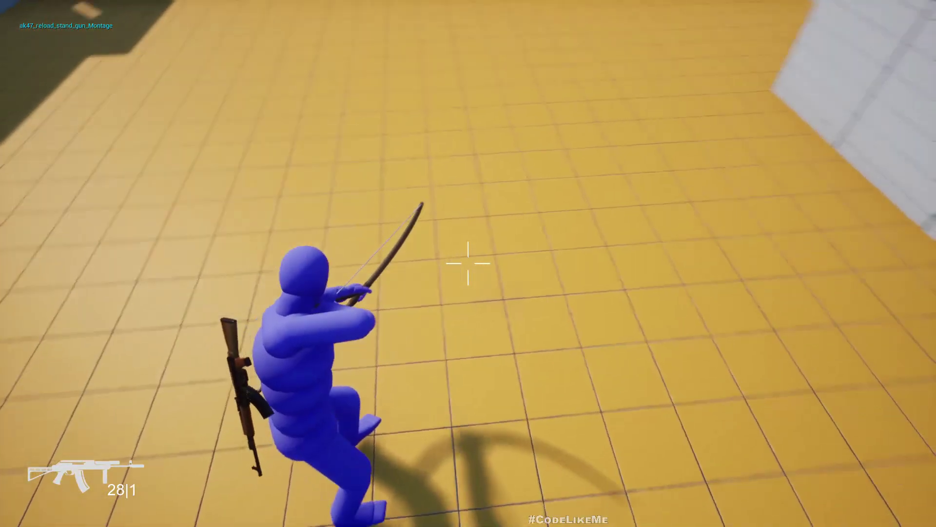
{"action": "left_click", "coordinate": [469, 264]}
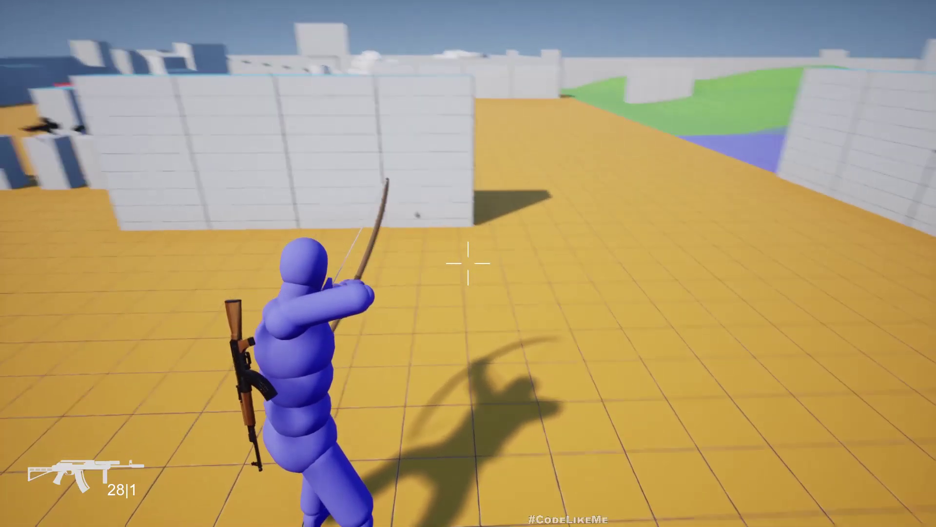
{"action": "left_click", "coordinate": [468, 263]}
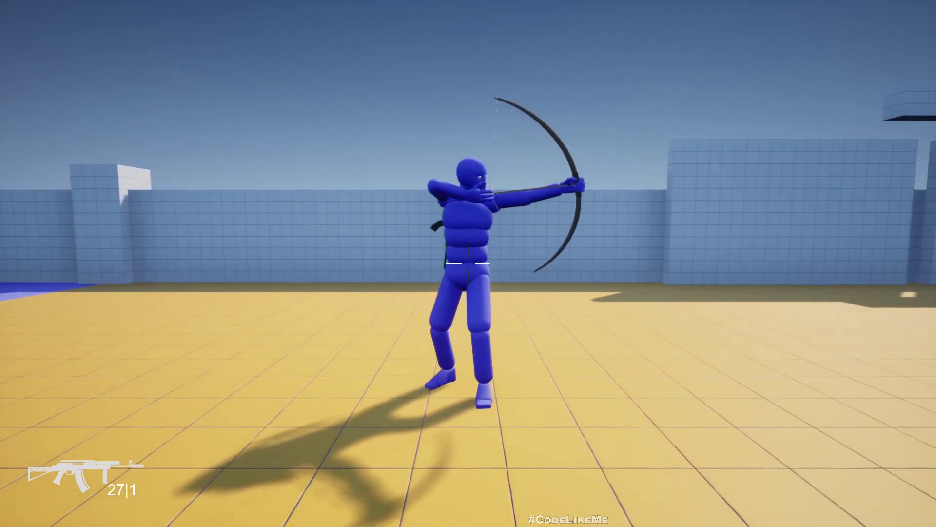
{"action": "left_click", "coordinate": [468, 264]}
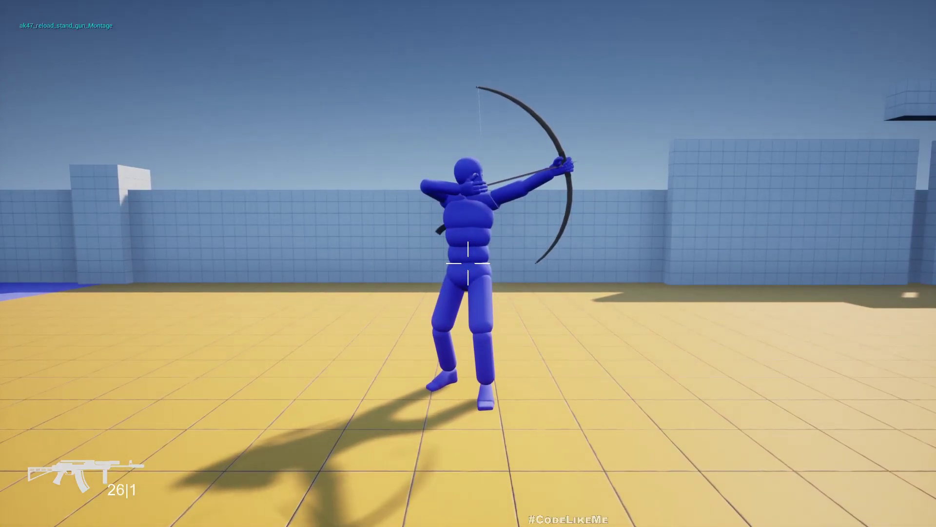
{"action": "left_click", "coordinate": [468, 263]}
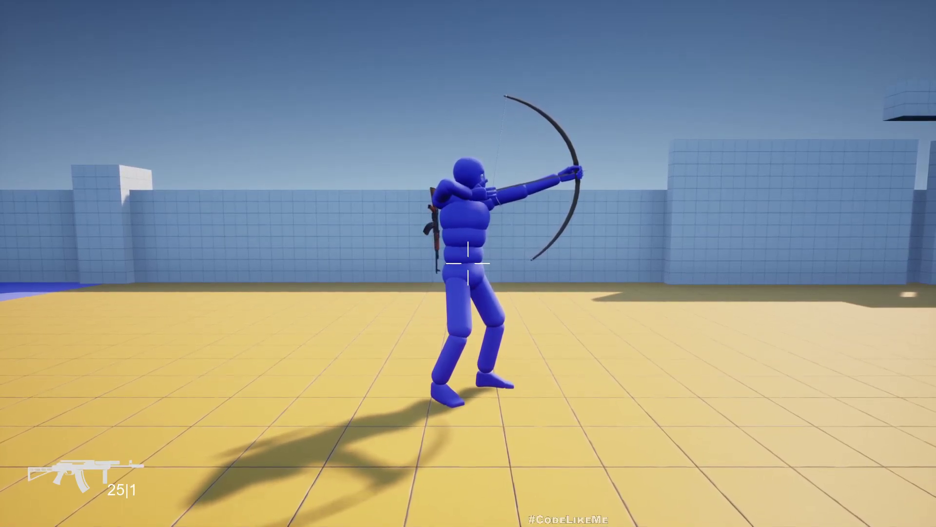
{"action": "left_click", "coordinate": [468, 263]}
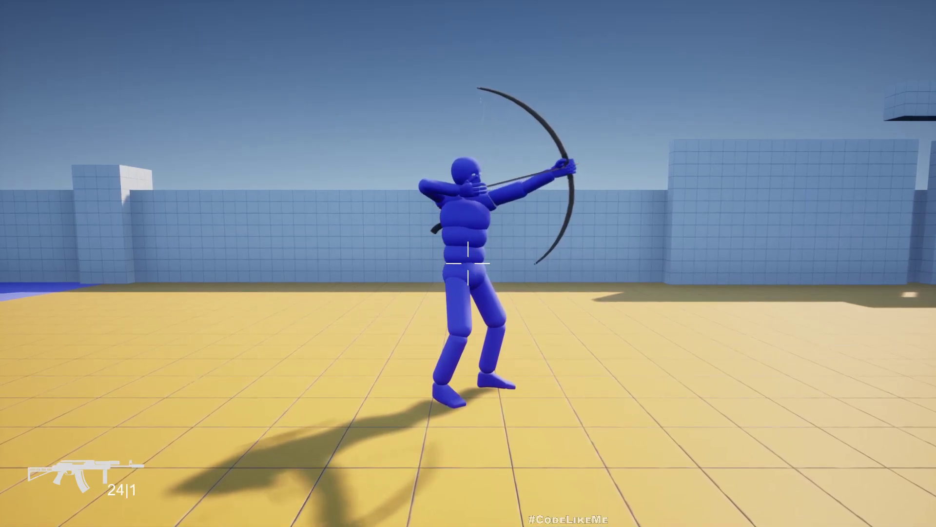
{"action": "left_click", "coordinate": [468, 263]}
{"action": "left_click", "coordinate": [468, 263]}
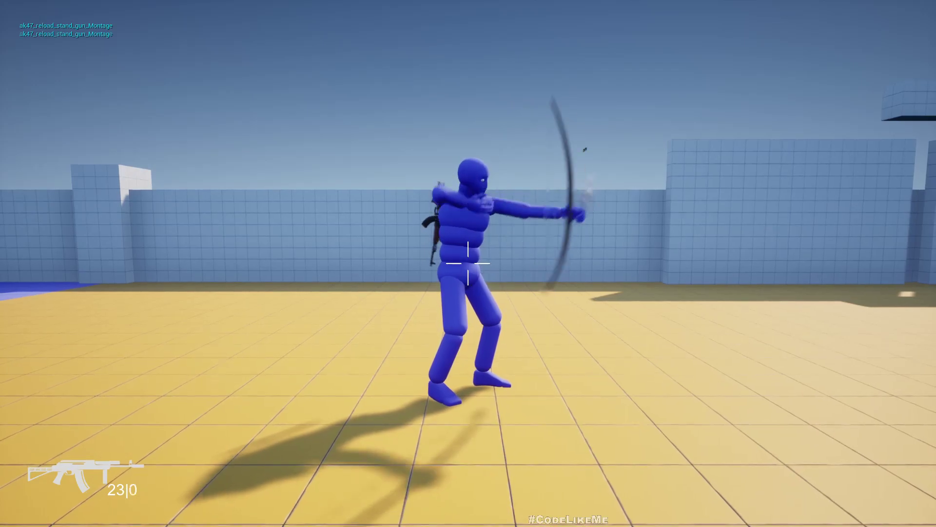
Stop the play session and orbit the viewport in close to the standing character
{"action": "key", "text": "Escape"}
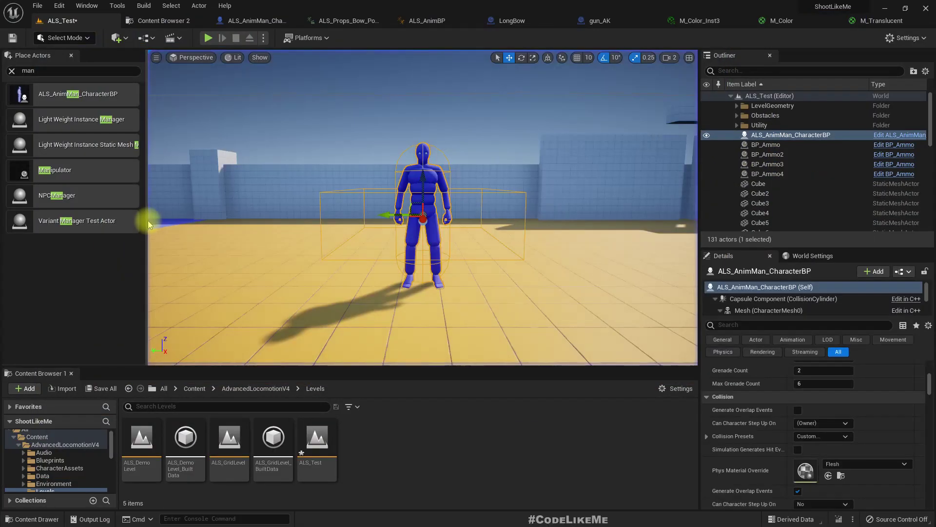
{"action": "right_click_drag", "start_coordinate": [422, 215], "coordinate": [341, 209]}
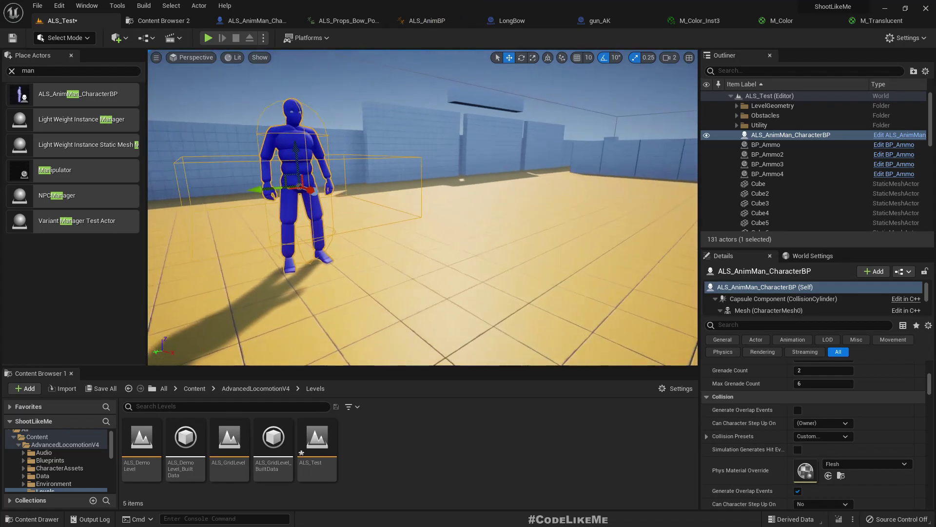
{"action": "right_click_drag", "start_coordinate": [423, 208], "coordinate": [400, 210]}
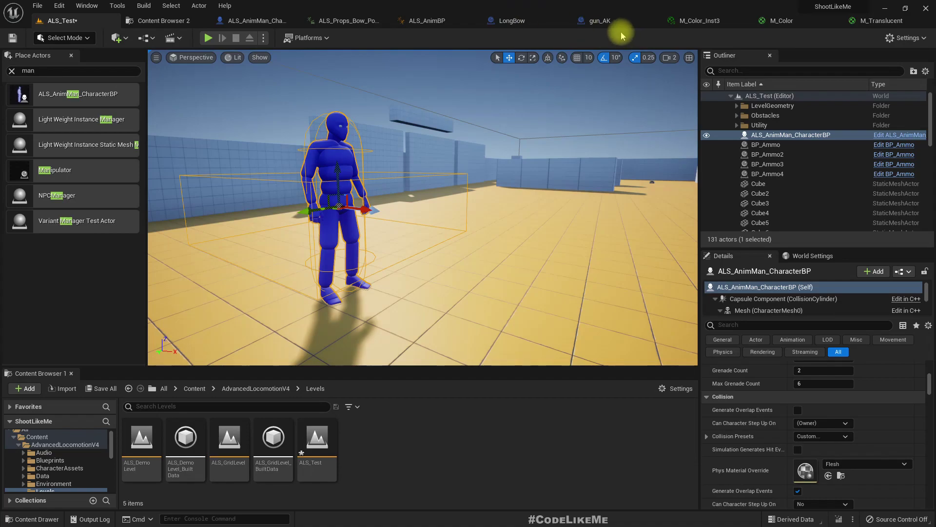
Tile ALS_AnimBP on the left and gun_AK on the right, zooming out the OverlayLayer graph
{"action": "left_click_drag", "start_coordinate": [424, 5], "coordinate": [935, 391]}
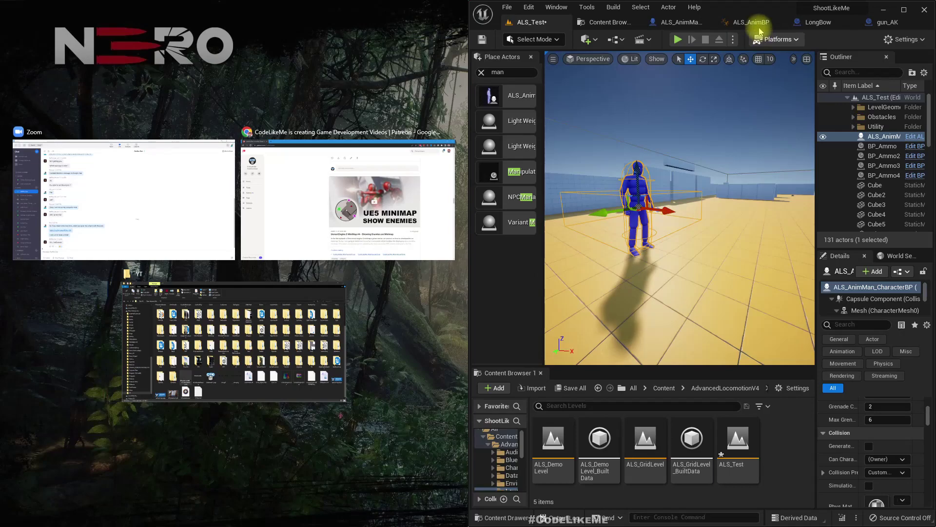
{"action": "mouse_move", "coordinate": [753, 22]}
{"action": "left_mouse_down"}
{"action": "mouse_move", "coordinate": [139, 164]}
{"action": "mouse_move", "coordinate": [215, 109]}
{"action": "left_mouse_up"}
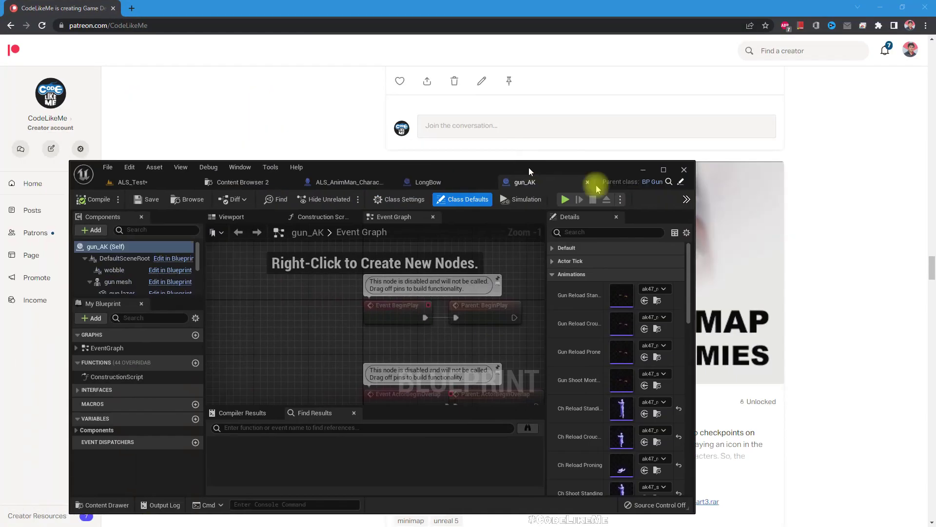
{"action": "left_click_drag", "start_coordinate": [797, 22], "coordinate": [816, 388]}
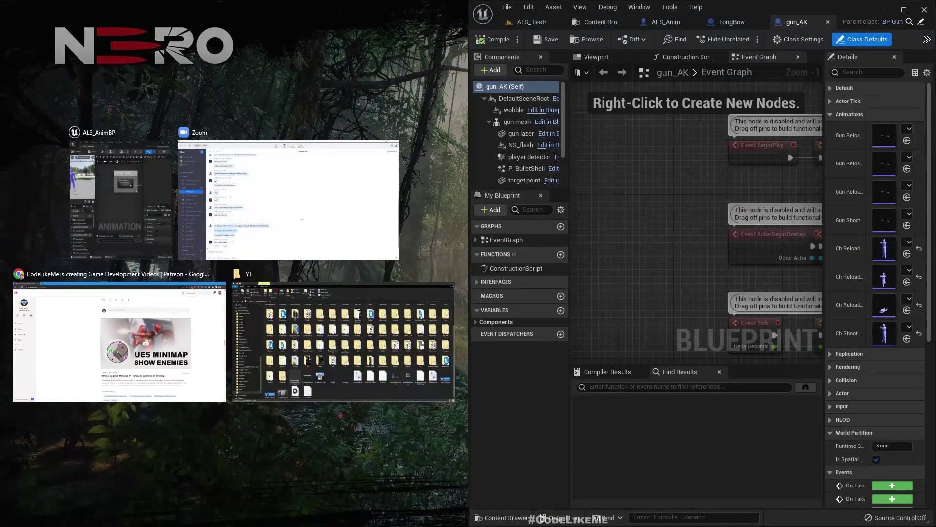
{"action": "left_click", "coordinate": [124, 184]}
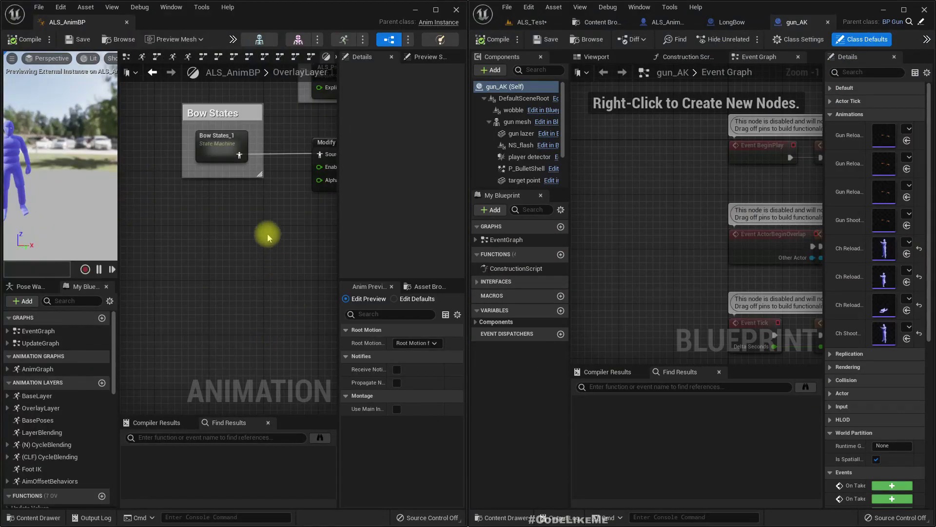
{"action": "scroll", "coordinate": [209, 244], "scroll_direction": "down", "scroll_amount": 1}
{"action": "scroll", "coordinate": [195, 282], "scroll_direction": "down", "scroll_amount": 2}
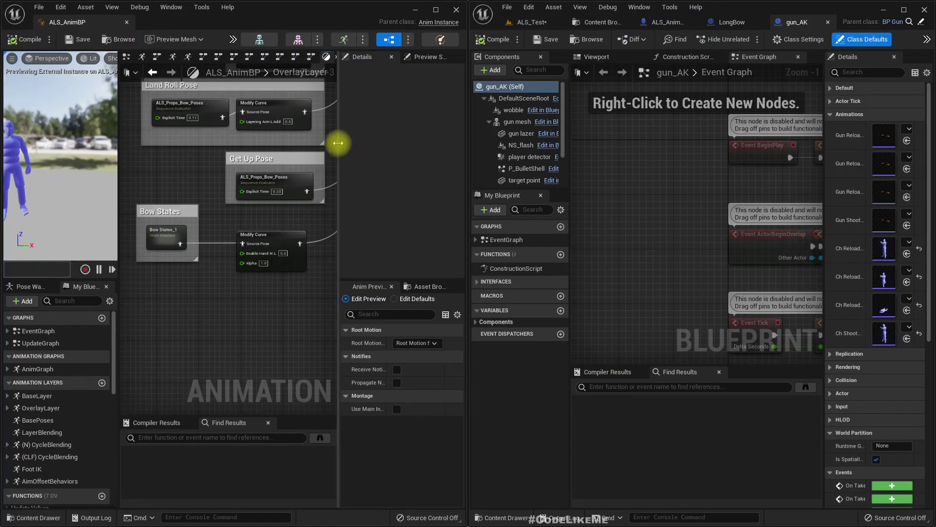
{"action": "left_click_drag", "start_coordinate": [337, 143], "coordinate": [410, 143]}
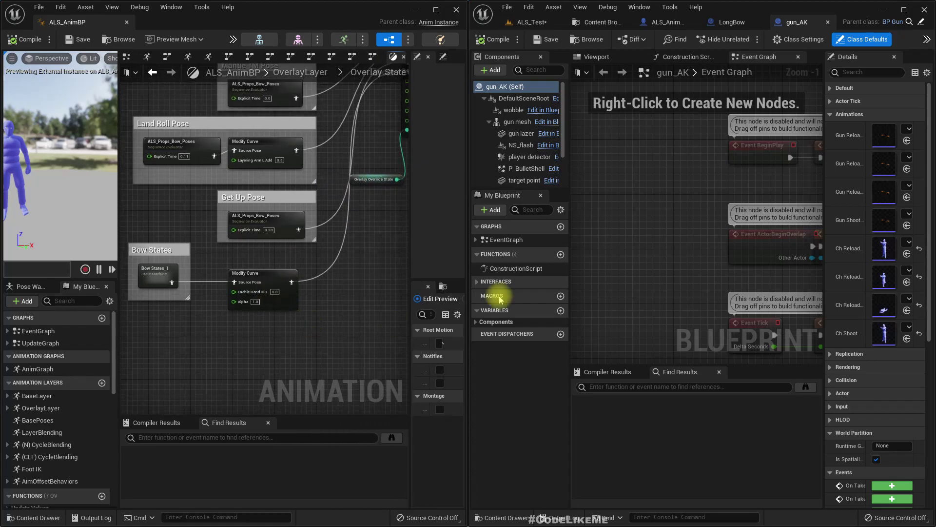
Show ALS_Test in the right window and browse the AnimBP toolbar's additional commands menu
{"action": "left_click", "coordinate": [529, 22]}
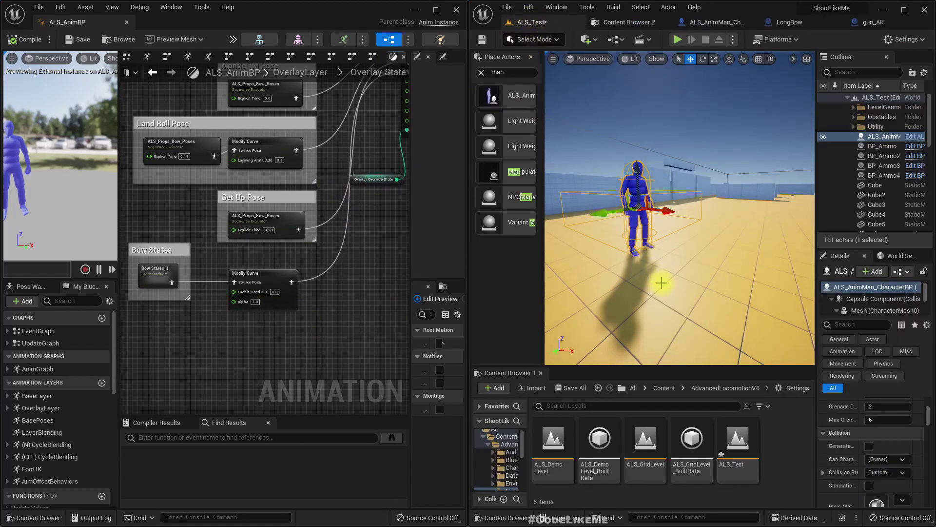
{"action": "right_click_drag", "start_coordinate": [661, 283], "coordinate": [665, 282]}
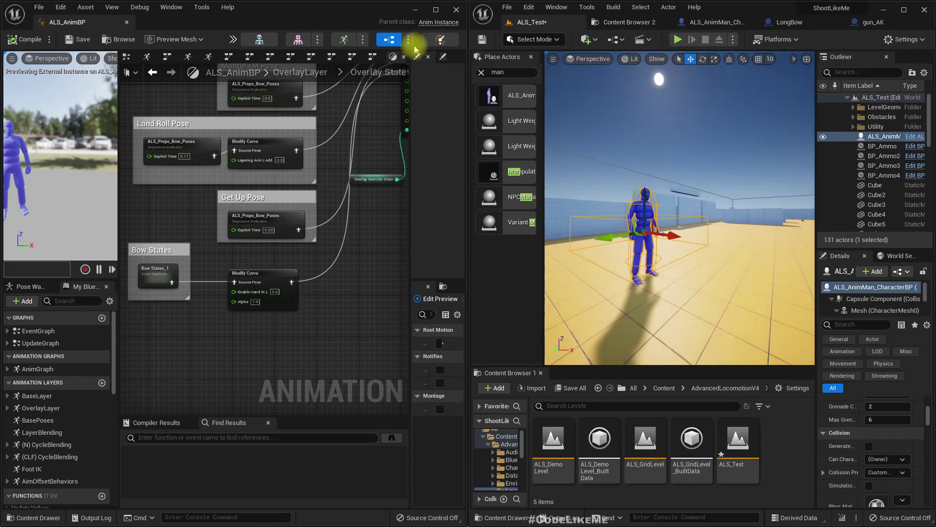
{"action": "left_click", "coordinate": [233, 39]}
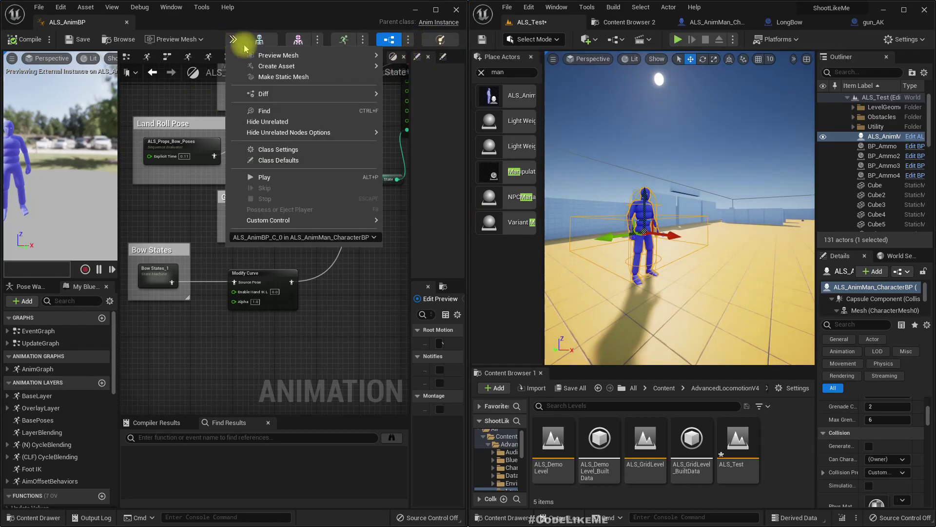
{"action": "left_click", "coordinate": [305, 100]}
{"action": "left_click", "coordinate": [233, 39]}
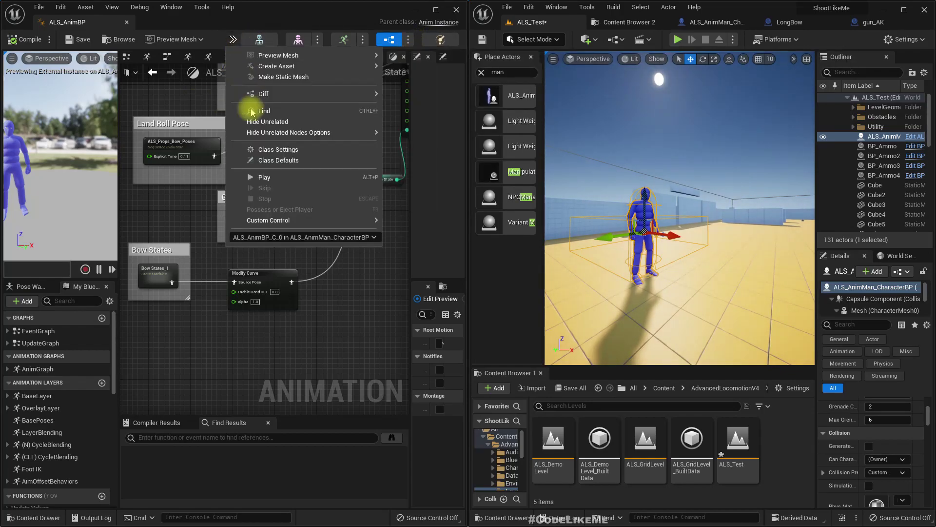
{"action": "left_click", "coordinate": [263, 238]}
{"action": "left_click", "coordinate": [234, 38]}
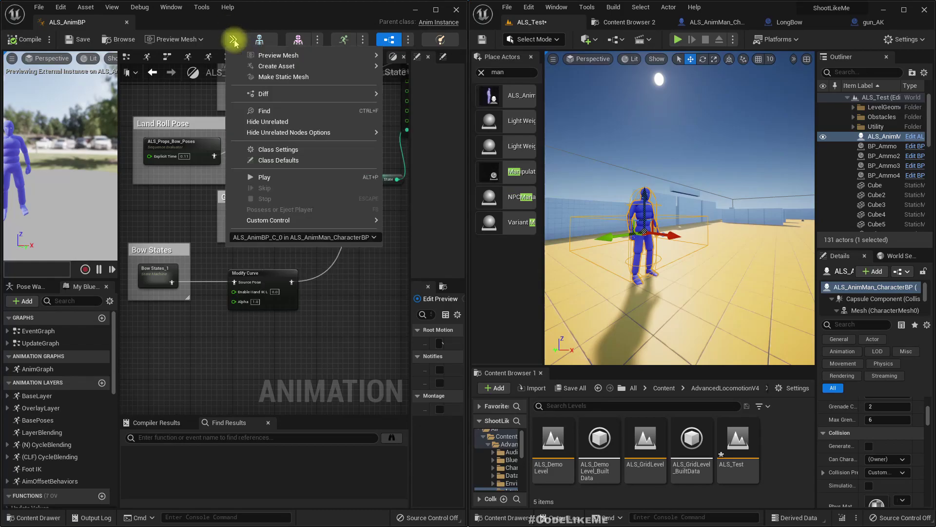
{"action": "left_click", "coordinate": [247, 195]}
{"action": "left_click", "coordinate": [233, 39]}
{"action": "mouse_move", "coordinate": [277, 66]}
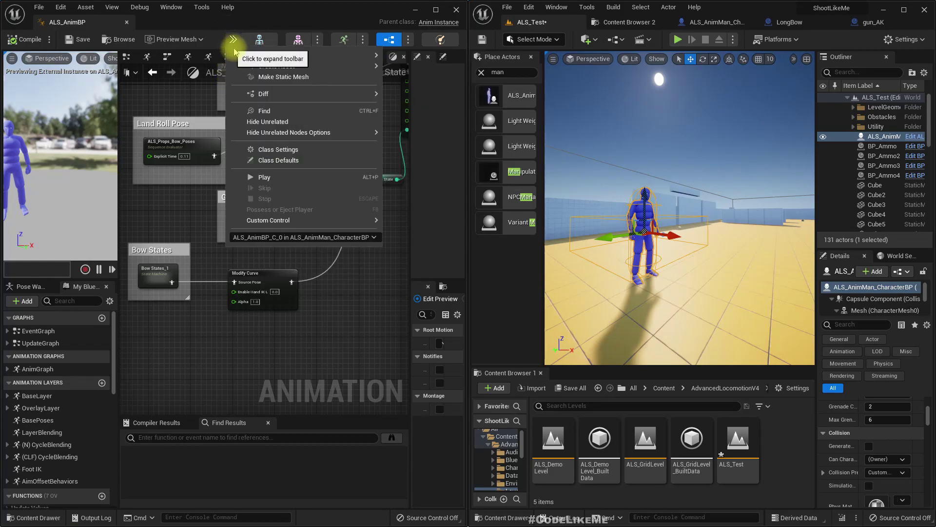
{"action": "left_click", "coordinate": [239, 106]}
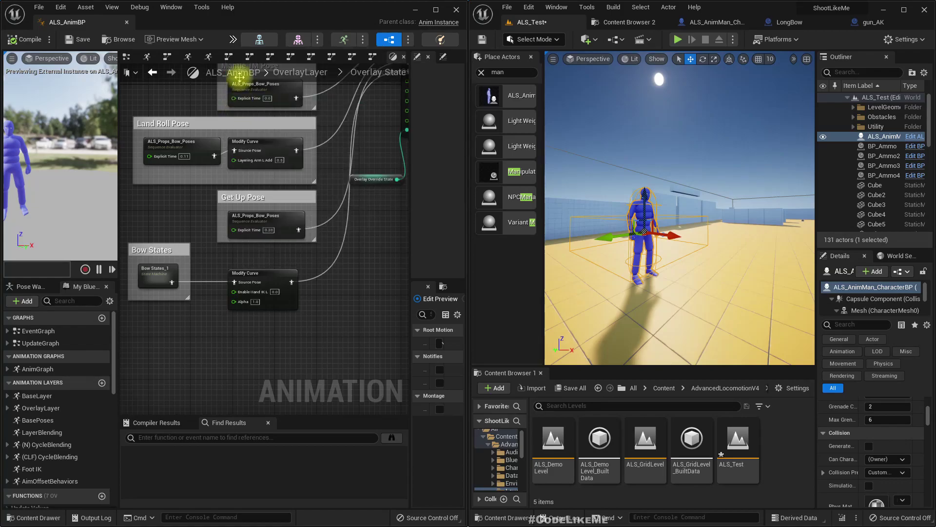
Start Play In Editor from the ALS_AnimBP editor toolbar
{"action": "left_click", "coordinate": [233, 39]}
{"action": "left_click", "coordinate": [328, 138]}
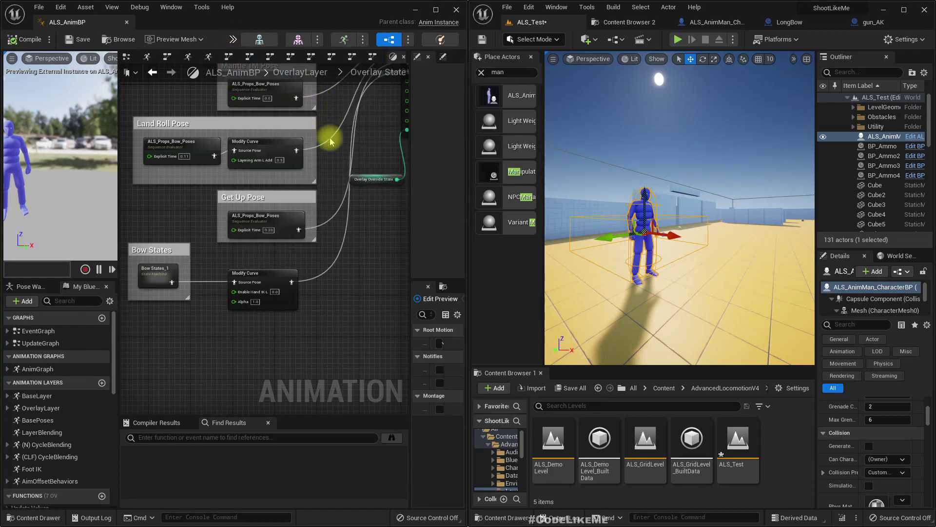
{"action": "left_click", "coordinate": [233, 39]}
{"action": "left_click", "coordinate": [317, 171]}
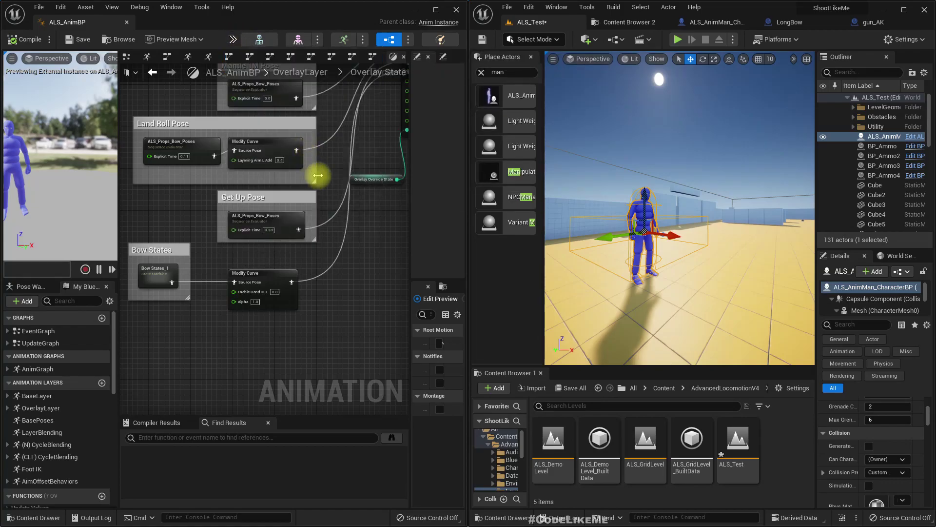
{"action": "left_click", "coordinate": [232, 39]}
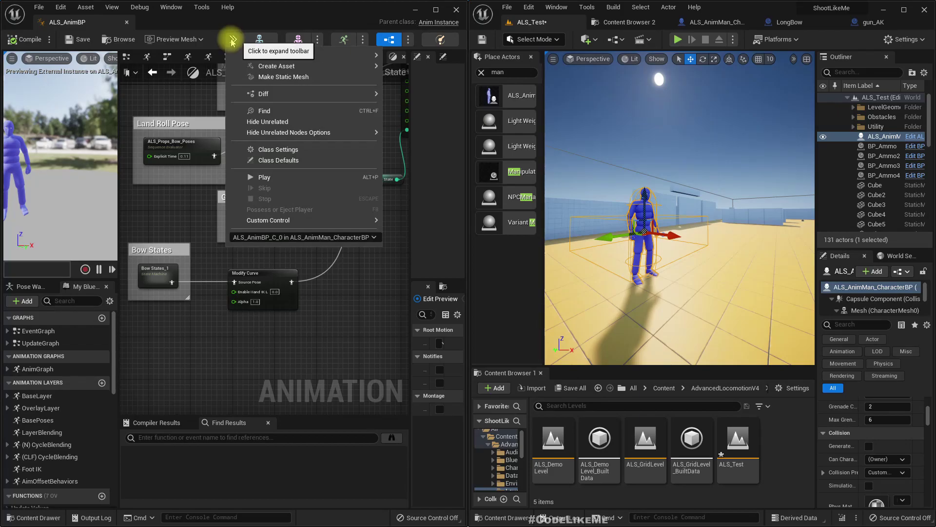
{"action": "key", "text": "Escape"}
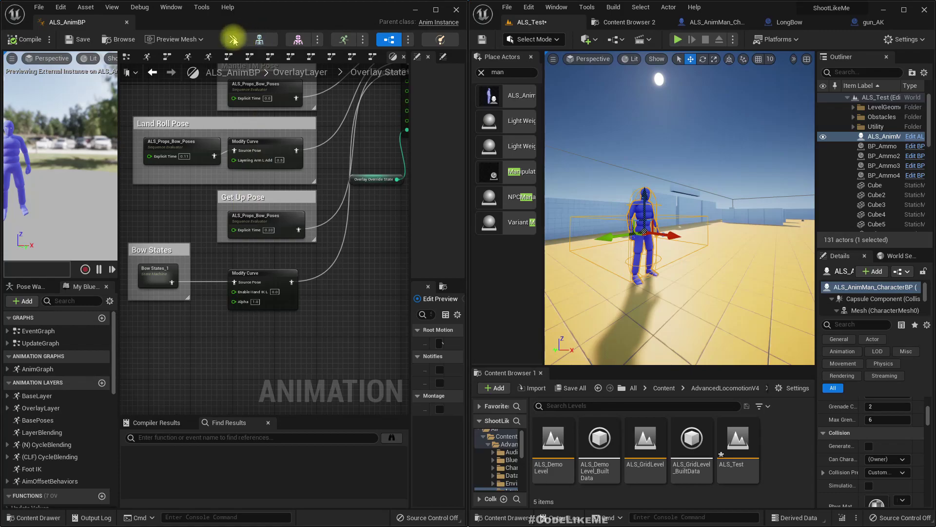
{"action": "left_click", "coordinate": [233, 39]}
{"action": "left_click", "coordinate": [234, 41]}
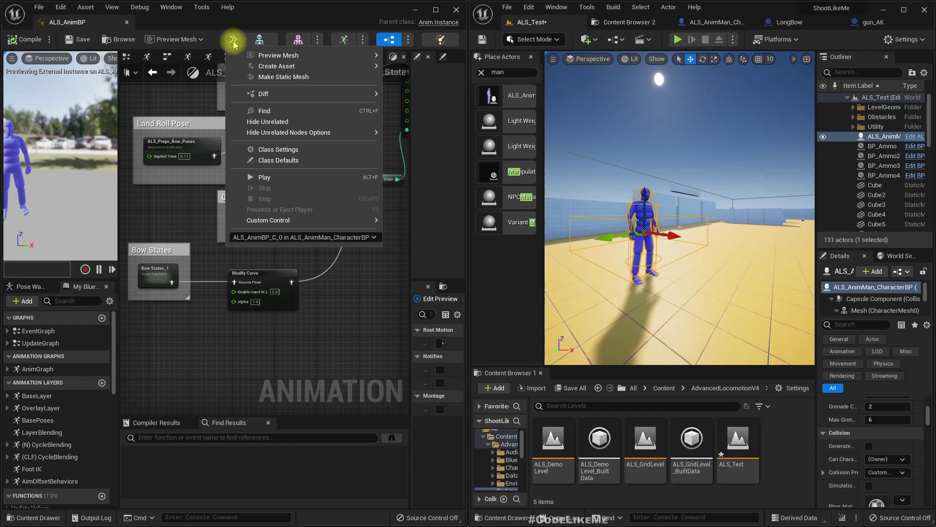
{"action": "left_click", "coordinate": [677, 39]}
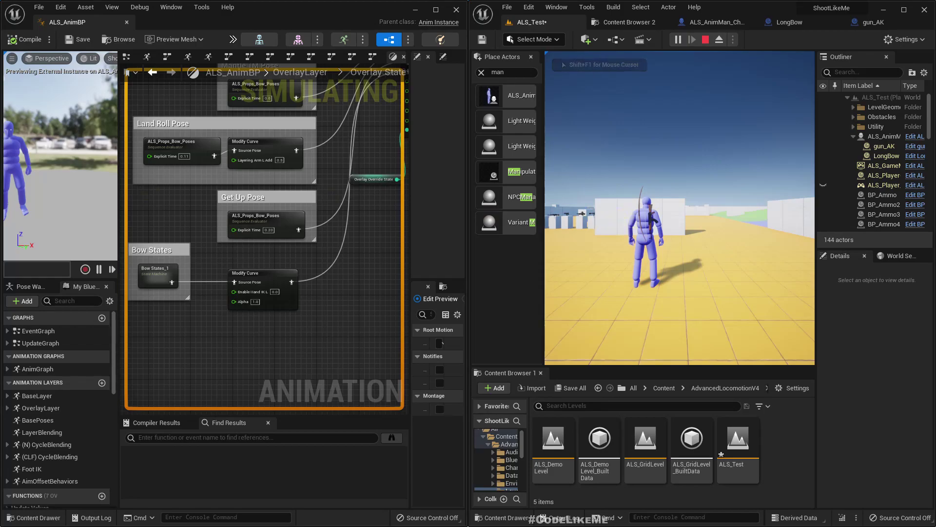
Walk the character forward in game while panning the OverlayLayer graph
{"action": "key", "text": "w"}
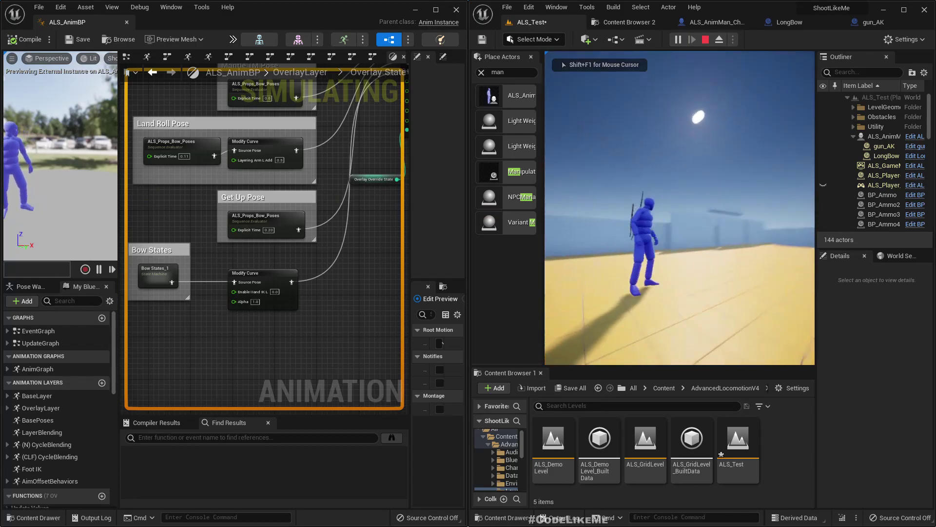
{"action": "key", "text": "shift+F1"}
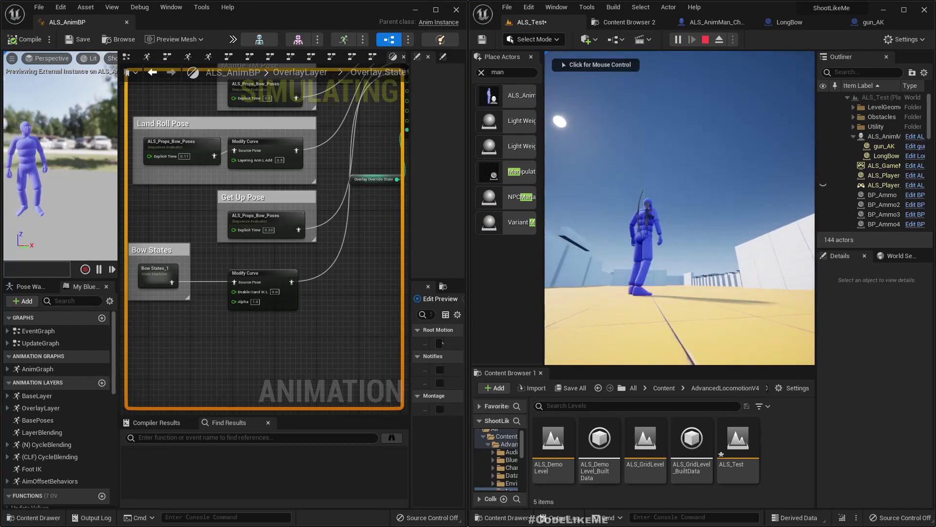
{"action": "left_click", "coordinate": [678, 210]}
{"action": "key", "text": "w"}
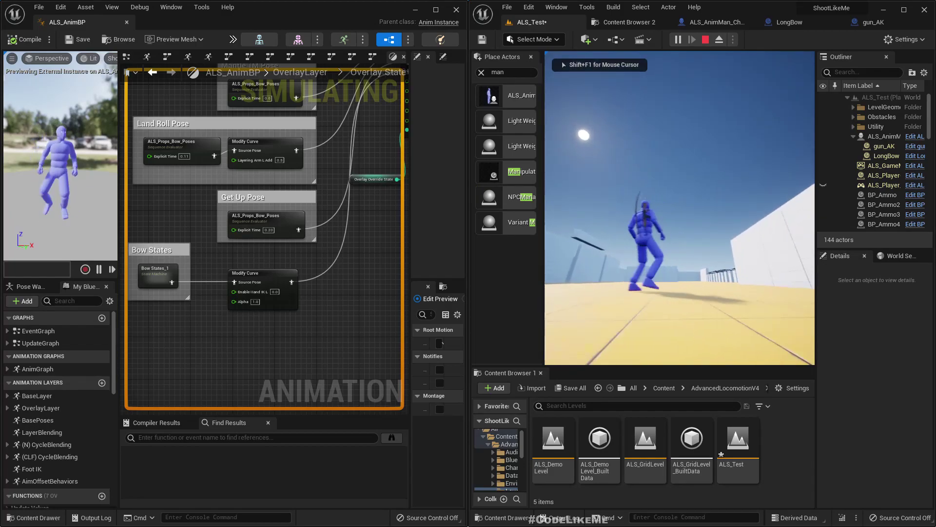
{"action": "key", "text": "shift+F1"}
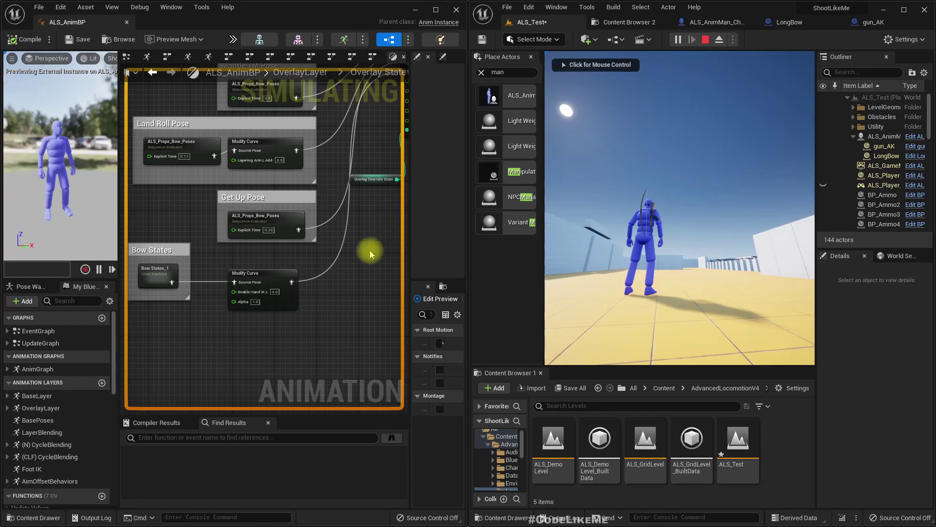
{"action": "scroll", "coordinate": [352, 283], "scroll_direction": "down", "scroll_amount": 3}
{"action": "right_click_drag", "start_coordinate": [357, 287], "coordinate": [337, 292]}
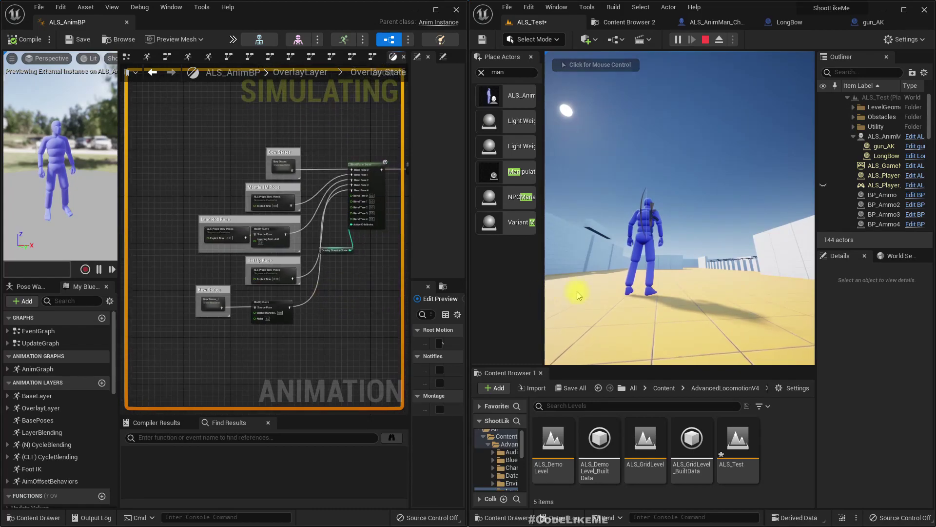
{"action": "left_click", "coordinate": [574, 287]}
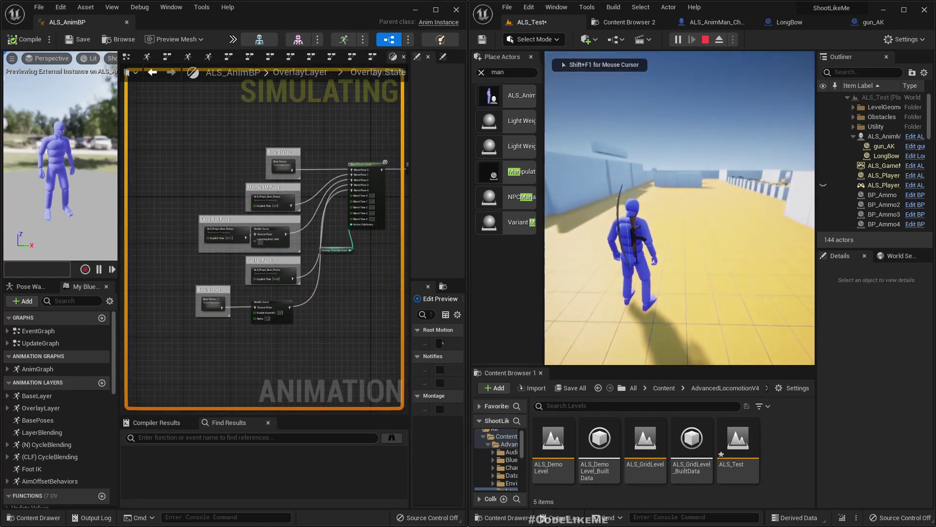
Bring the Blend Poses by int, Land Roll Pose and Bow States nodes into view
{"action": "key", "text": "w"}
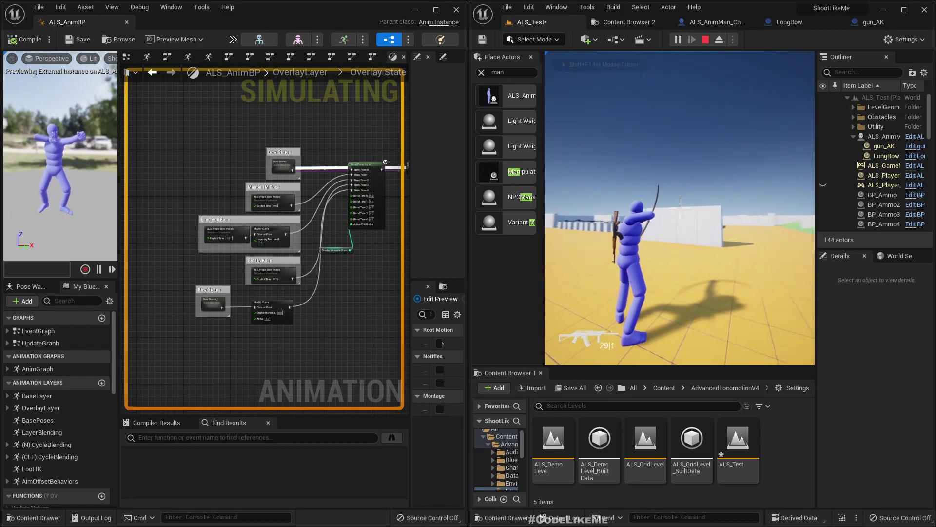
{"action": "key", "text": "shift+F1"}
{"action": "scroll", "coordinate": [278, 163], "scroll_direction": "up", "scroll_amount": 3}
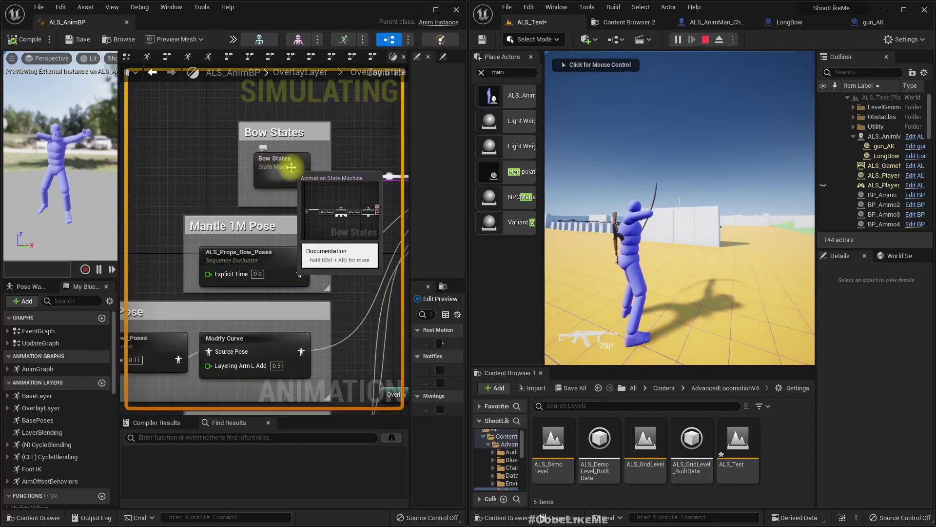
{"action": "scroll", "coordinate": [293, 167], "scroll_direction": "up", "scroll_amount": 2}
{"action": "right_click_drag", "start_coordinate": [328, 198], "coordinate": [171, 203]}
{"action": "scroll", "coordinate": [170, 202], "scroll_direction": "down", "scroll_amount": 3}
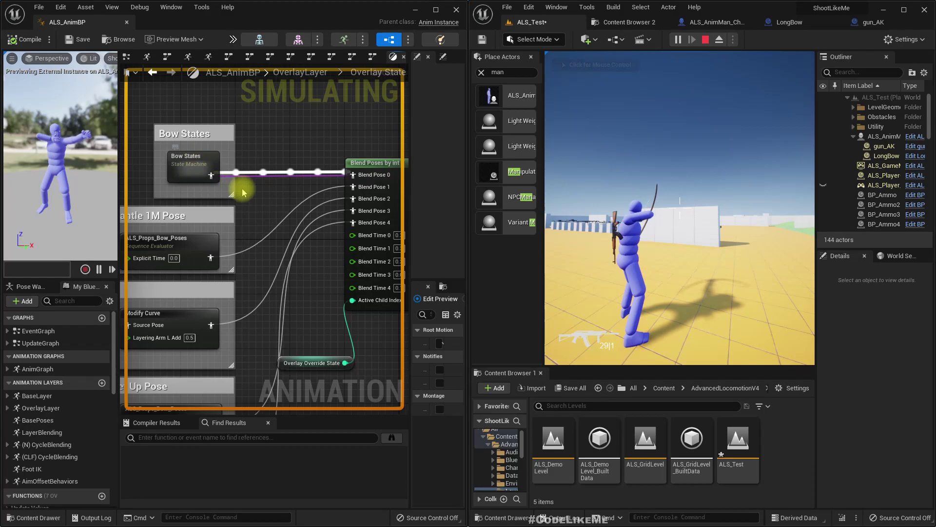
{"action": "scroll", "coordinate": [243, 188], "scroll_direction": "up", "scroll_amount": 3}
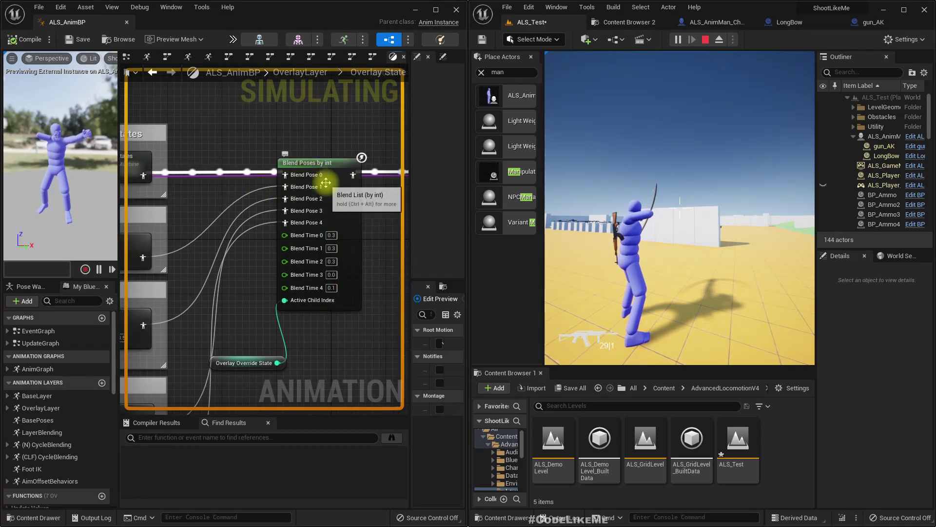
{"action": "scroll", "coordinate": [306, 188], "scroll_direction": "down", "scroll_amount": 3}
{"action": "right_click_drag", "start_coordinate": [335, 283], "coordinate": [372, 259]}
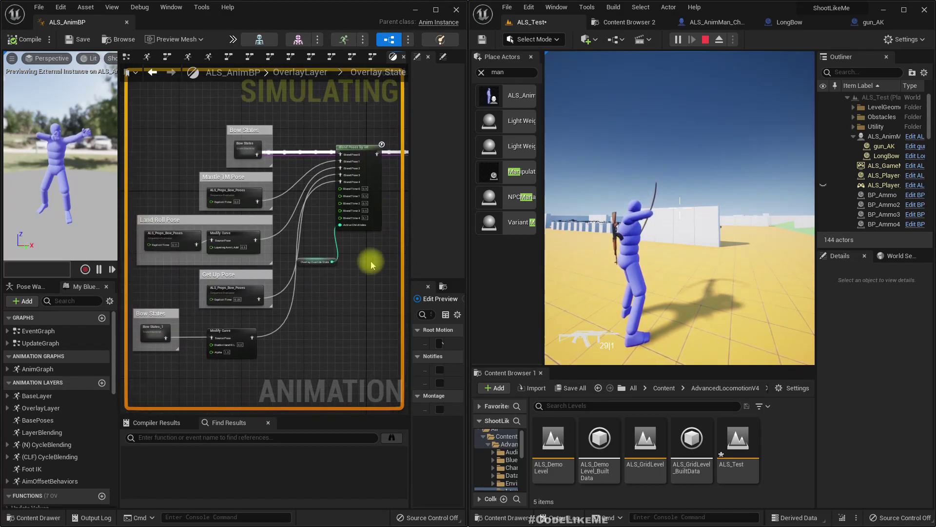
Aim and fire an arrow, then reveal the pose nodes feeding the blend
{"action": "left_click", "coordinate": [630, 150]}
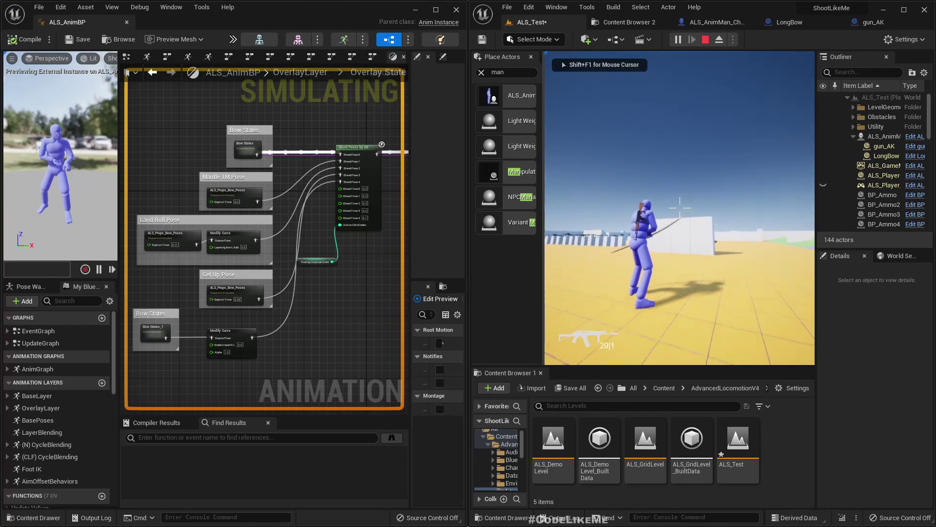
{"action": "right_click", "coordinate": [679, 207]}
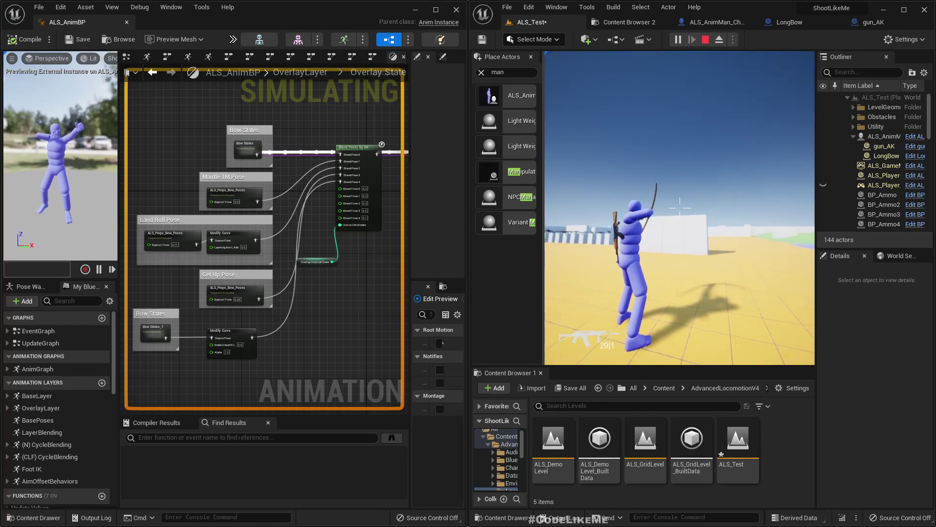
{"action": "right_click", "coordinate": [679, 207]}
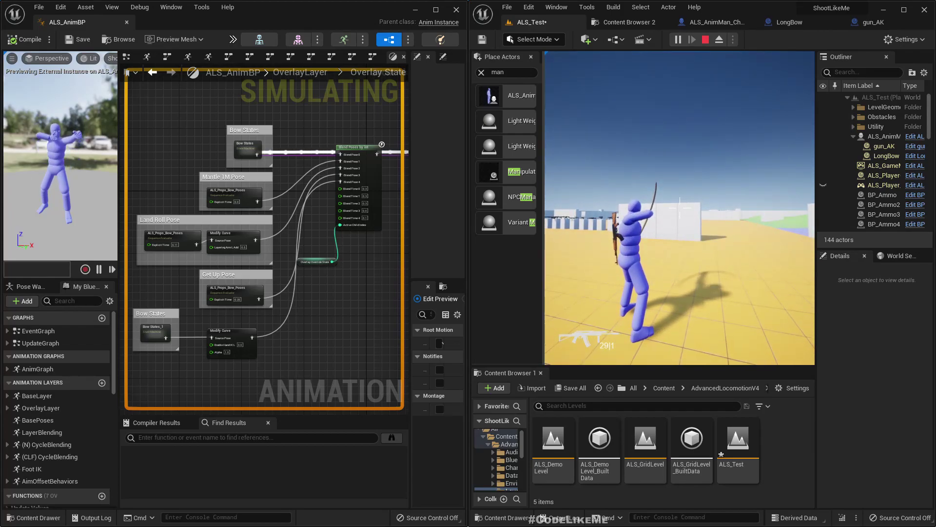
{"action": "left_click", "coordinate": [680, 207]}
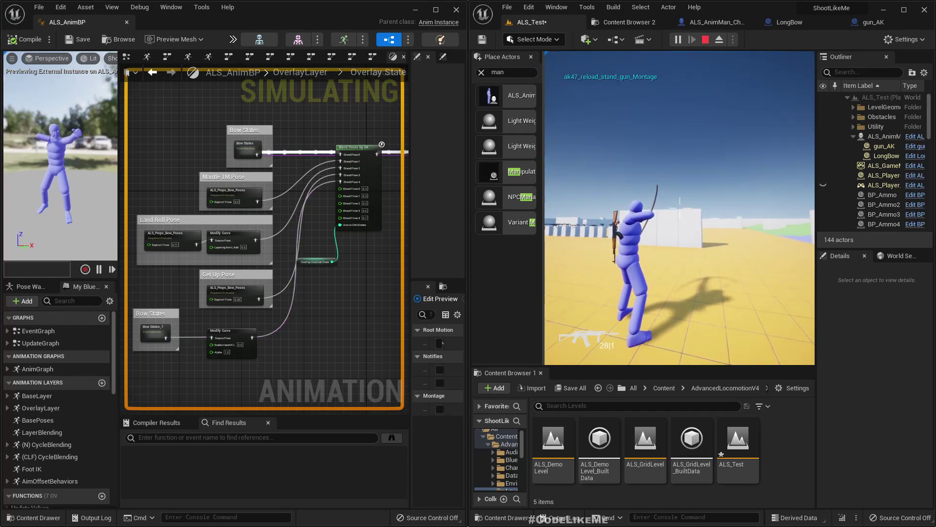
{"action": "key", "text": "shift+F1"}
{"action": "scroll", "coordinate": [370, 147], "scroll_direction": "up", "scroll_amount": 2}
{"action": "scroll", "coordinate": [342, 178], "scroll_direction": "up", "scroll_amount": 1}
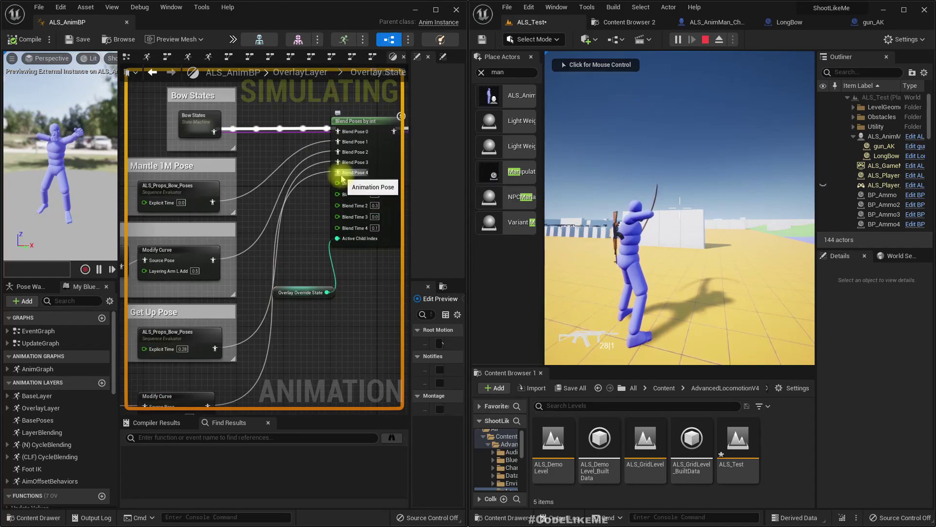
{"action": "right_click_drag", "start_coordinate": [320, 370], "coordinate": [359, 286]}
{"action": "scroll", "coordinate": [358, 292], "scroll_direction": "down", "scroll_amount": 1}
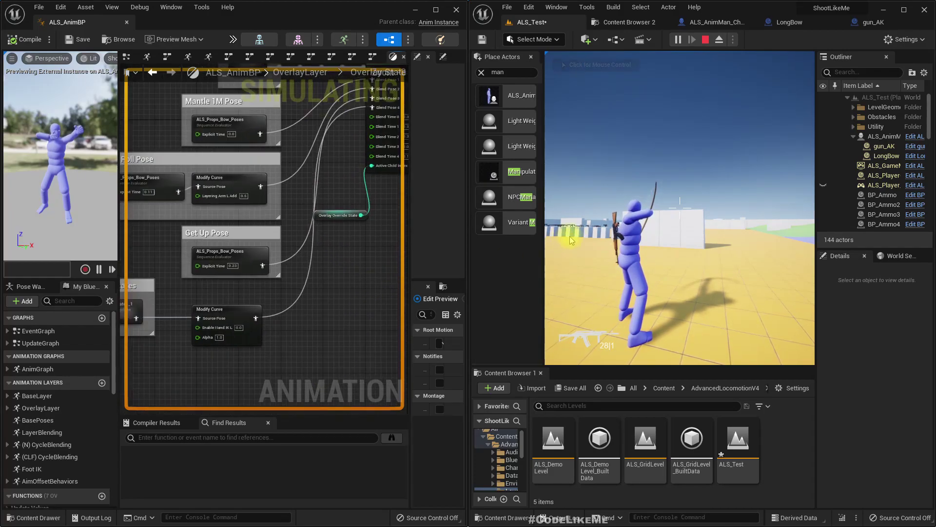
Trigger a reload and fire another shot, then center the Bow States node and comment
{"action": "left_click", "coordinate": [570, 239]}
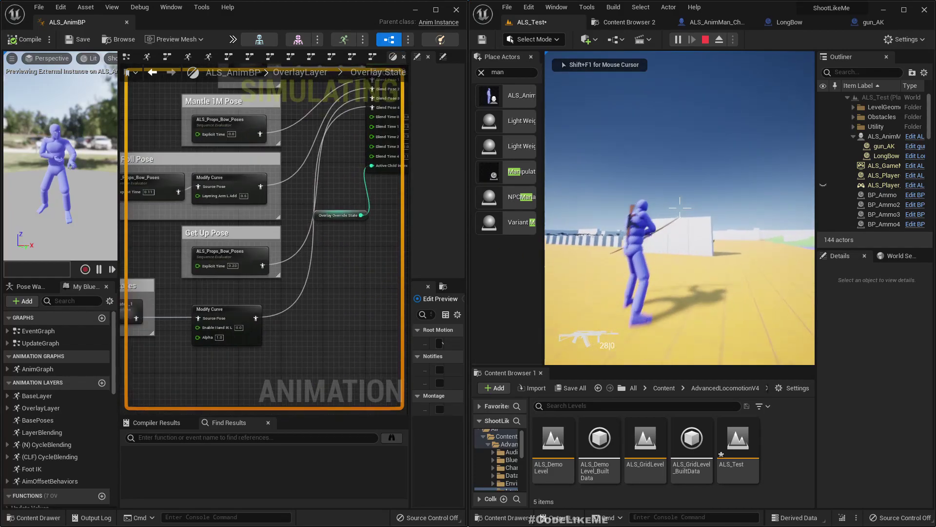
{"action": "key", "text": "r"}
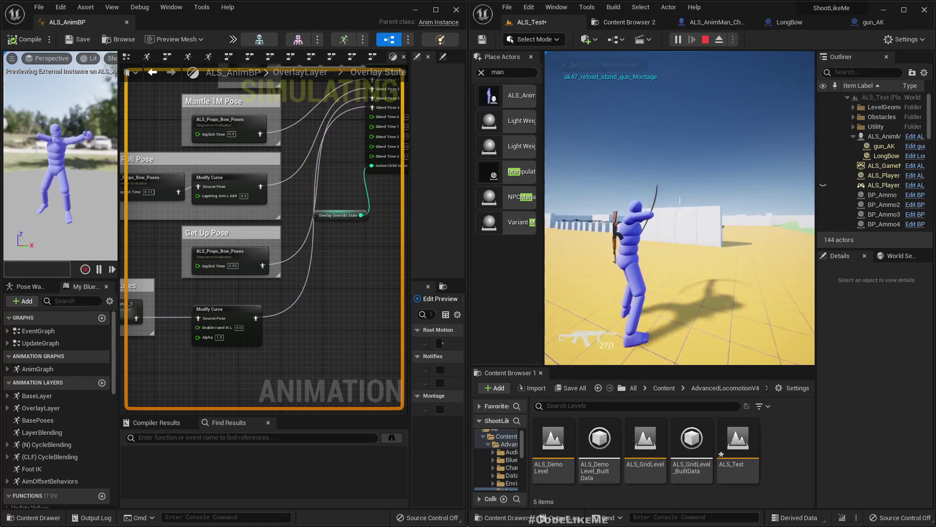
{"action": "key", "text": "shift+F1"}
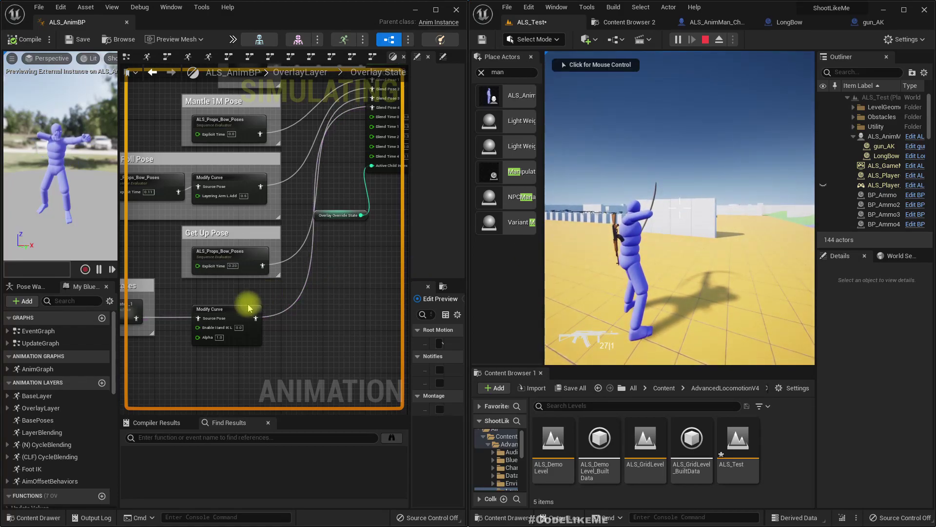
{"action": "right_click_drag", "start_coordinate": [364, 285], "coordinate": [361, 324]}
{"action": "left_click", "coordinate": [571, 283]}
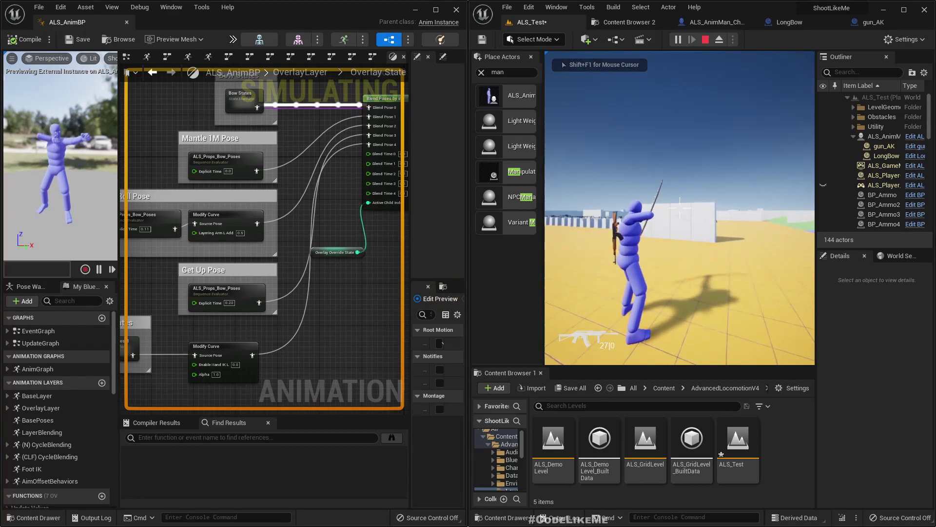
{"action": "left_click", "coordinate": [680, 208]}
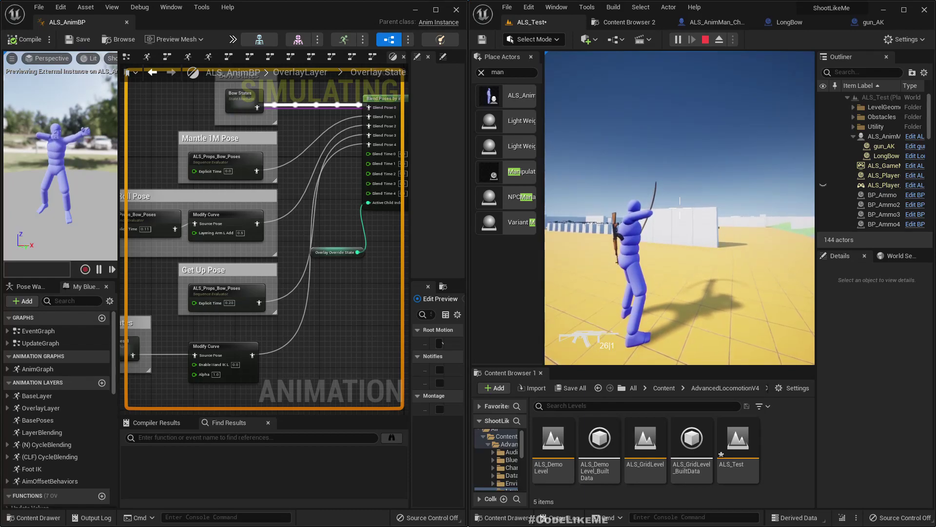
{"action": "key", "text": "shift+F1"}
{"action": "mouse_move", "coordinate": [189, 318]}
{"action": "right_mouse_down"}
{"action": "mouse_move", "coordinate": [261, 322]}
{"action": "mouse_move", "coordinate": [209, 309]}
{"action": "right_mouse_up"}
Open Bow States_1, fire and reload once more, then end play at 24|1 ammo
{"action": "double_click", "coordinate": [229, 337]}
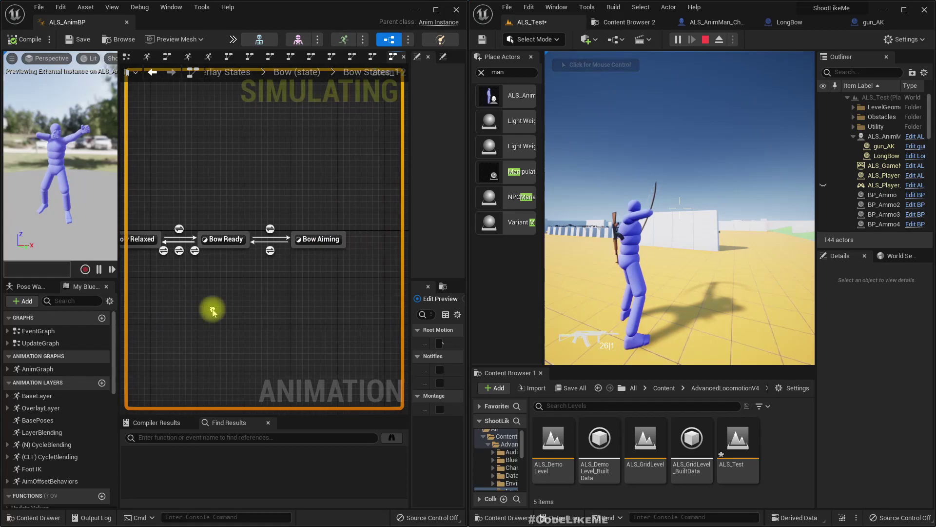
{"action": "left_click", "coordinate": [593, 247]}
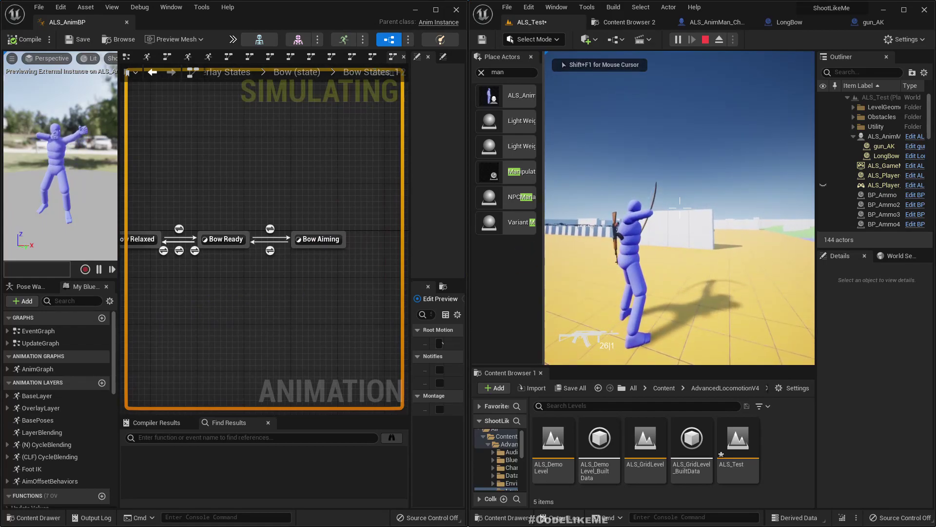
{"action": "left_click", "coordinate": [680, 207]}
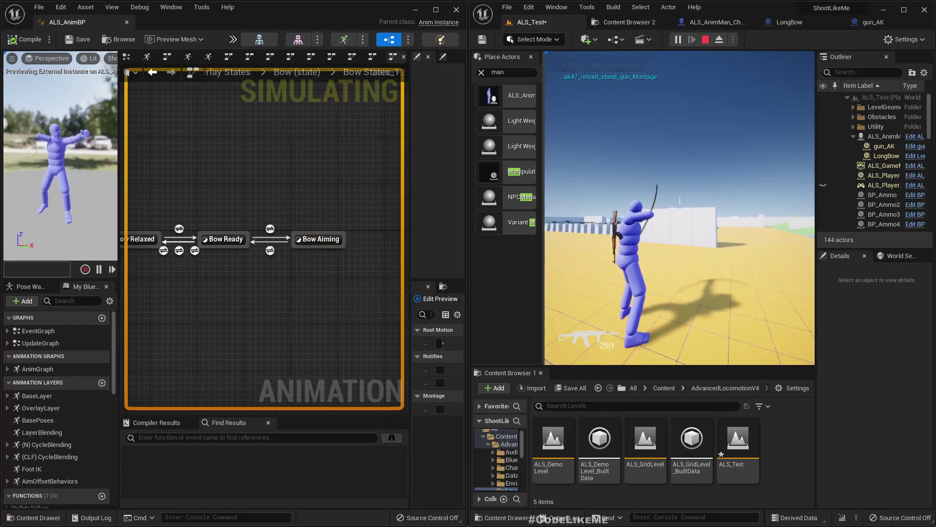
{"action": "key", "text": "r"}
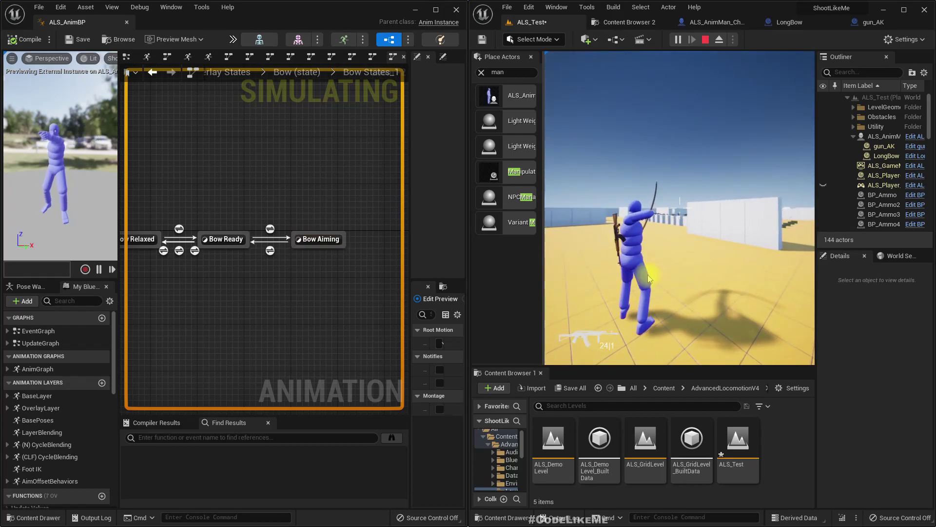
{"action": "key", "text": "Escape"}
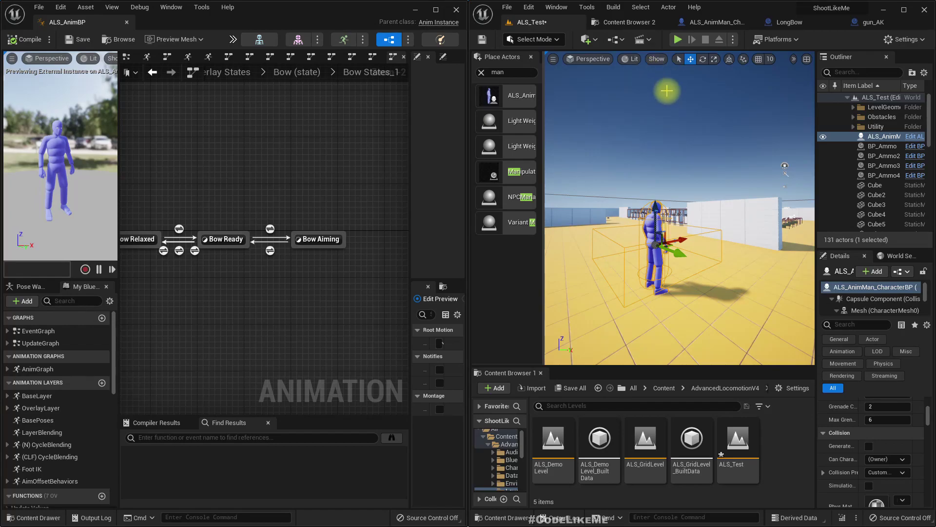
Open Bow_Reload_Montage from the LongBow blueprint, drag the reload segment edge, and return to ALS_Test
{"action": "left_click", "coordinate": [791, 22]}
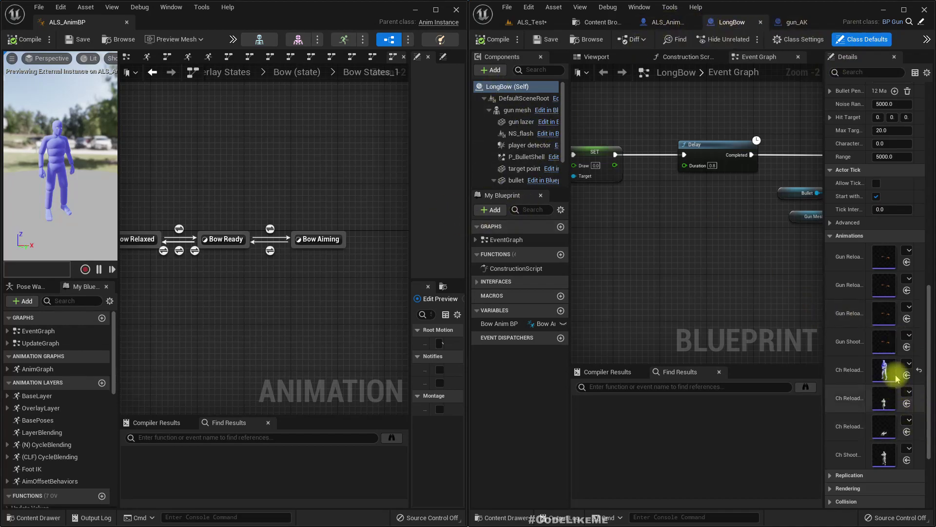
{"action": "double_click", "coordinate": [881, 371]}
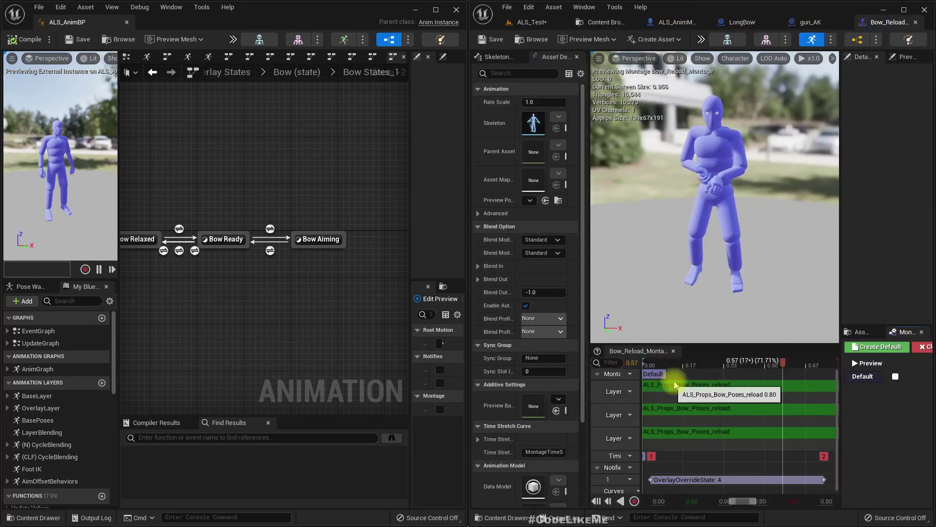
{"action": "left_click_drag", "start_coordinate": [644, 386], "coordinate": [644, 390]}
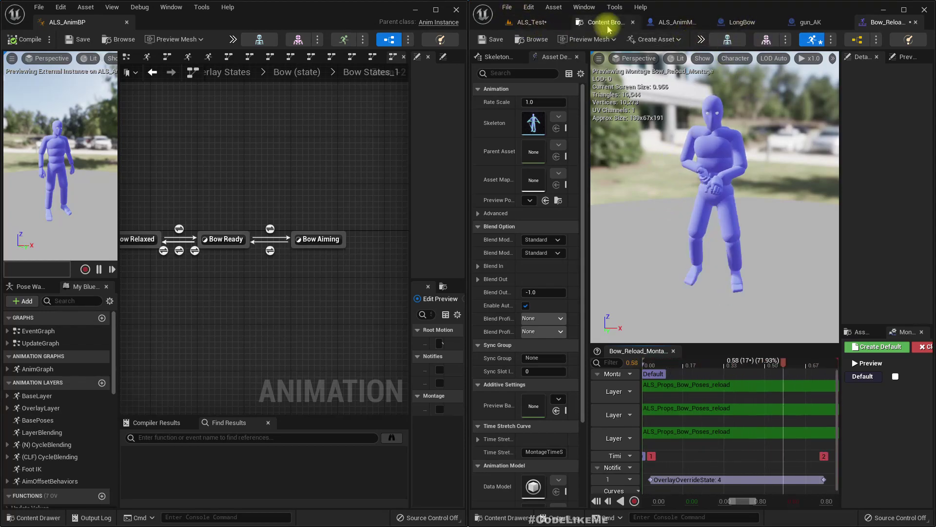
{"action": "left_click", "coordinate": [527, 23]}
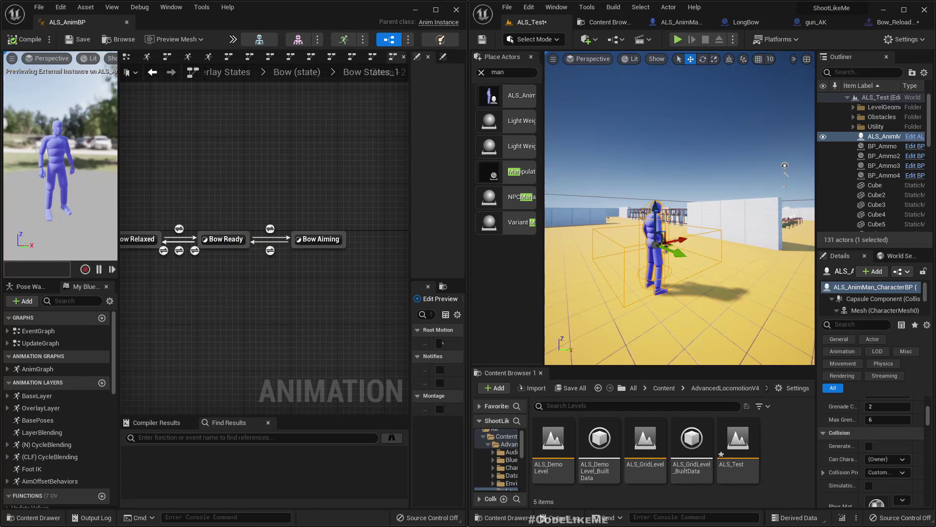
Open the Bow Aiming state and select its standing ALS_Props_Bow_Poses evaluator
{"action": "right_click_drag", "start_coordinate": [252, 278], "coordinate": [287, 293]}
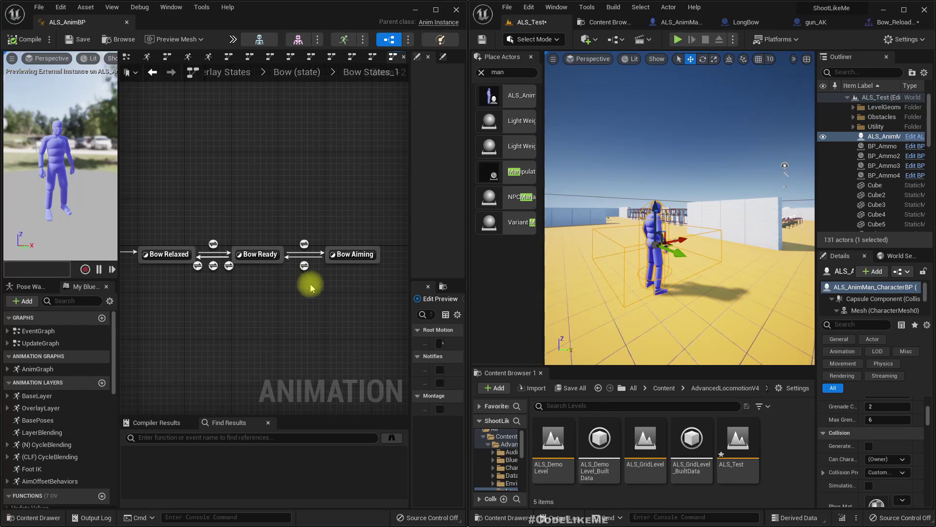
{"action": "left_click", "coordinate": [348, 253]}
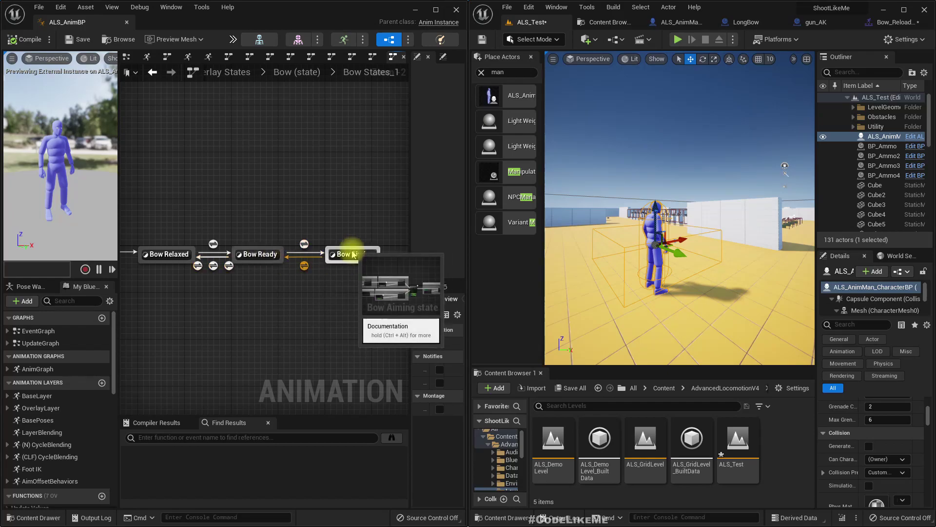
{"action": "double_click", "coordinate": [348, 253]}
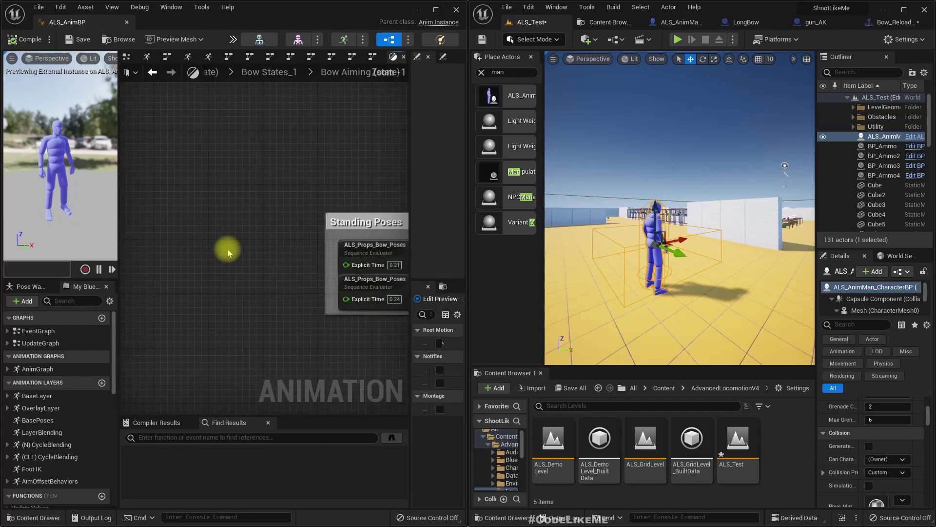
{"action": "right_click_drag", "start_coordinate": [224, 249], "coordinate": [128, 261]}
{"action": "left_click", "coordinate": [256, 213]}
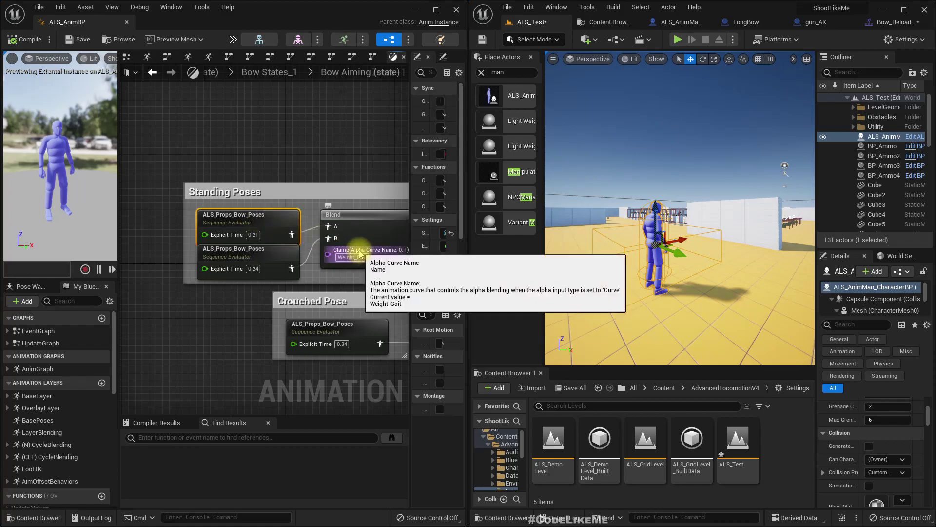
Paste the bow pose evaluator (time 0.21) in the Bow graph and wire it to Modify Curve's Source Pose
{"action": "left_click", "coordinate": [283, 78]}
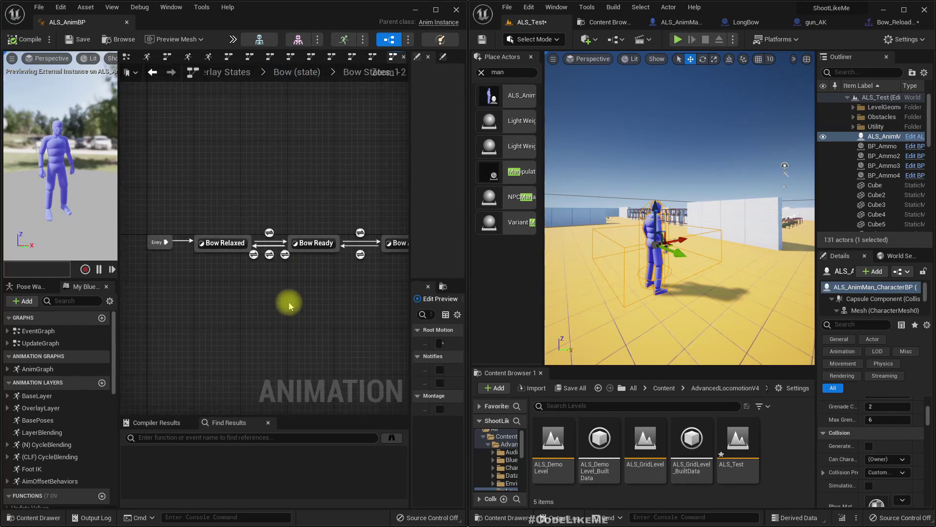
{"action": "left_click", "coordinate": [307, 78]}
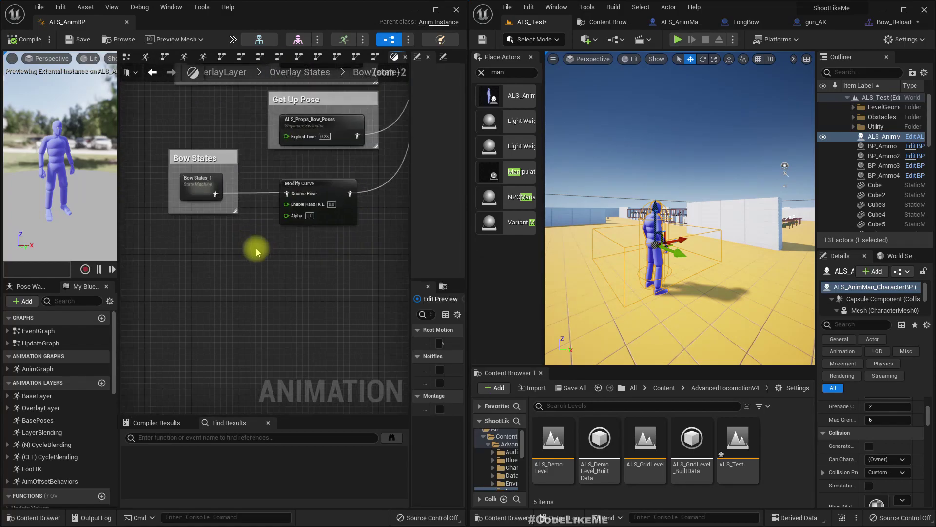
{"action": "key", "text": "ctrl+v"}
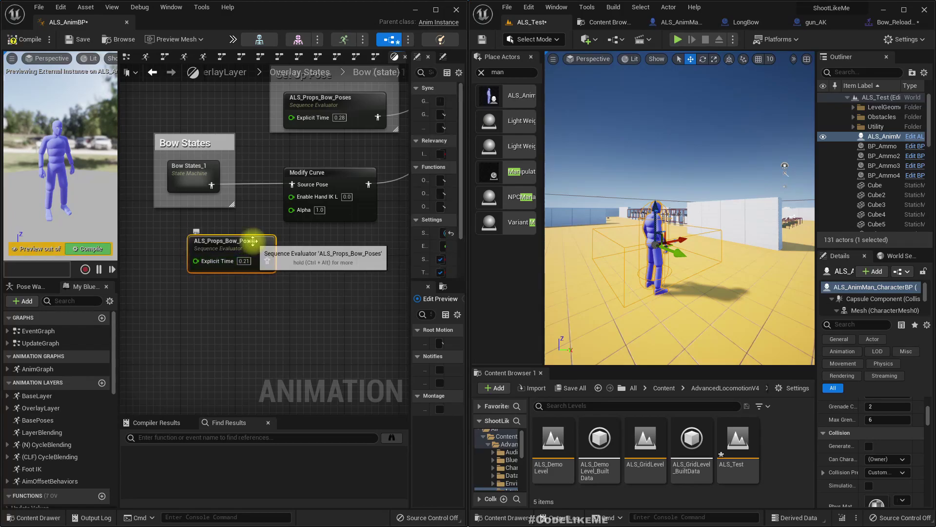
{"action": "mouse_move", "coordinate": [244, 243]}
{"action": "left_mouse_down"}
{"action": "mouse_move", "coordinate": [190, 243]}
{"action": "mouse_move", "coordinate": [291, 186]}
{"action": "left_mouse_up"}
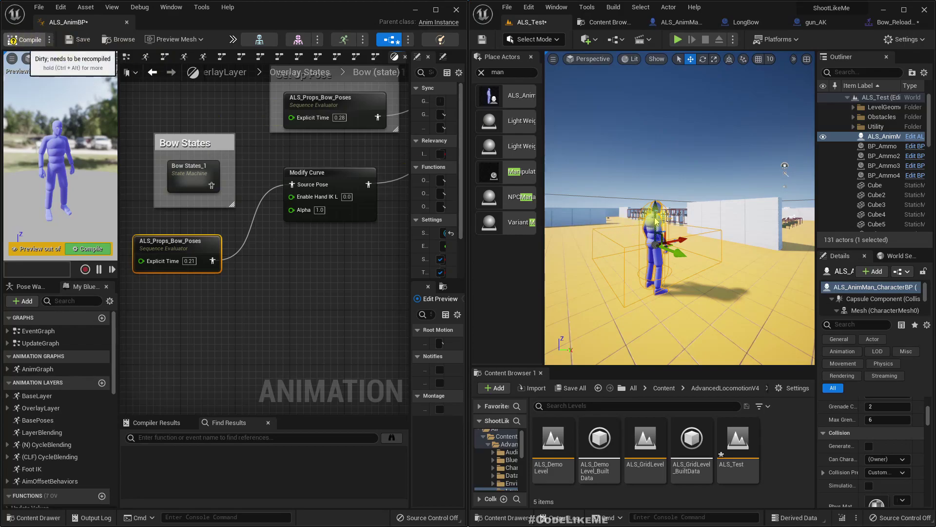
{"action": "left_click", "coordinate": [865, 175]}
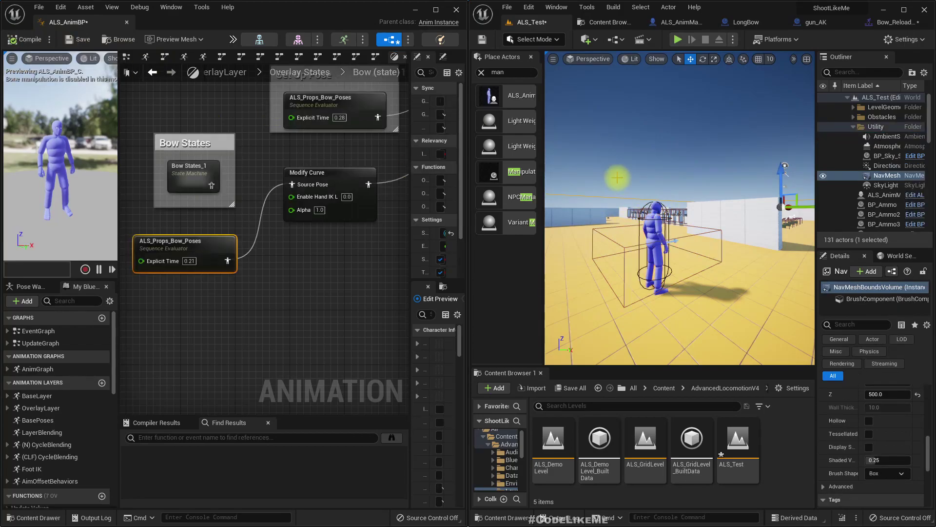
{"action": "key", "text": "alt+p"}
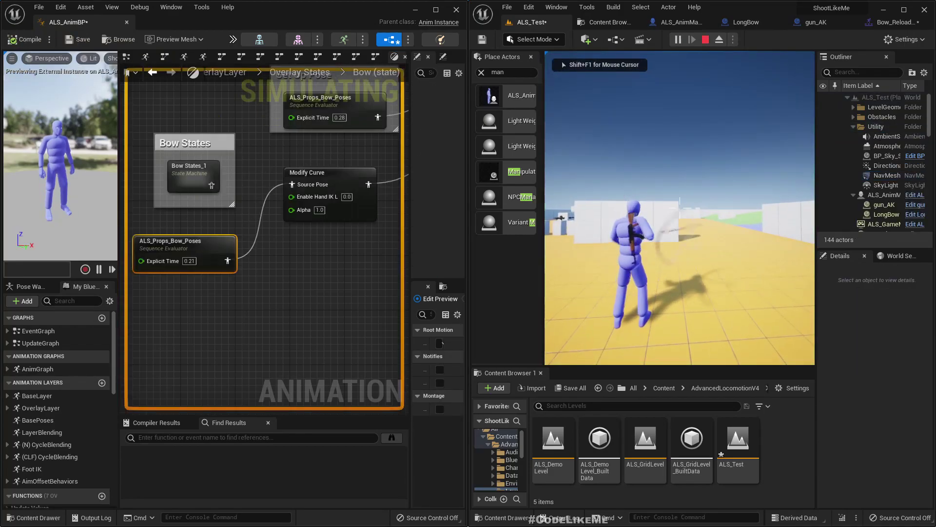
{"action": "left_click", "coordinate": [679, 207]}
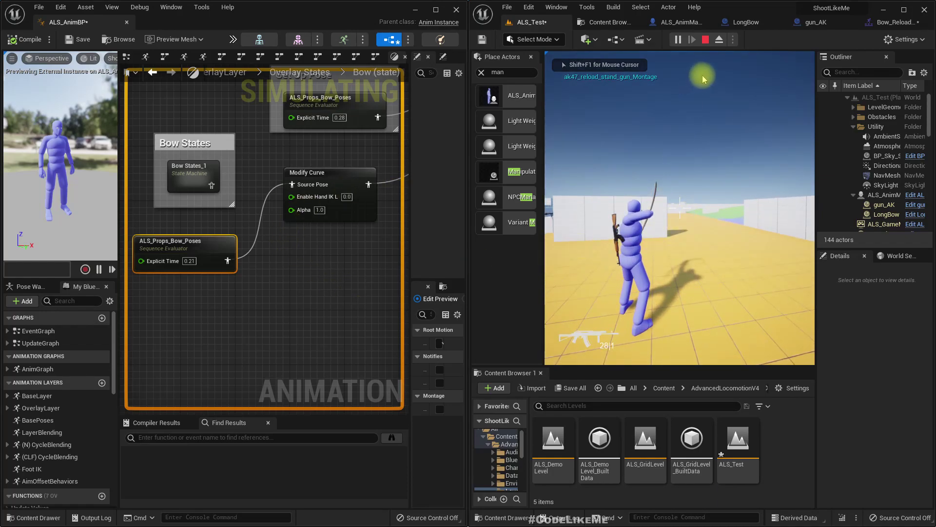
{"action": "left_click", "coordinate": [705, 39]}
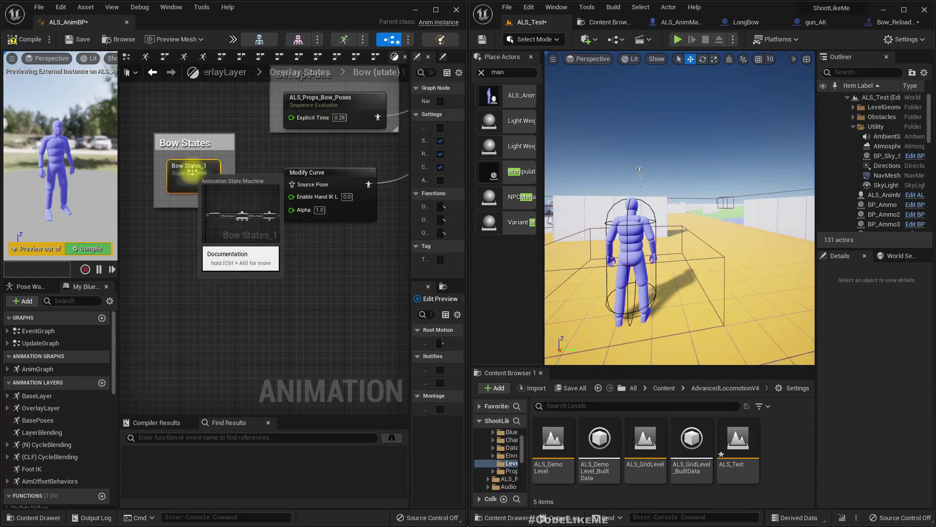
Open Bow States_1's Bow Ready state and select its Idle Pose evaluator
{"action": "double_click", "coordinate": [201, 180]}
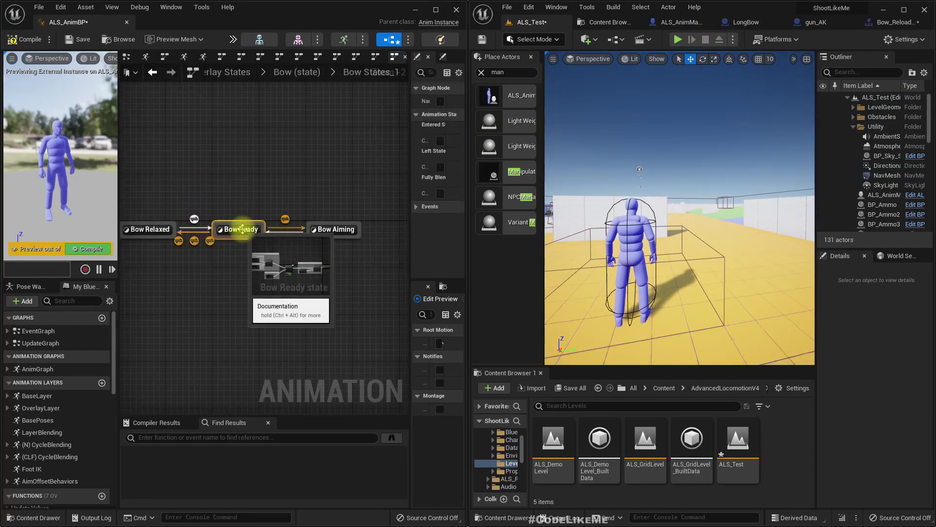
{"action": "left_click", "coordinate": [242, 230]}
{"action": "right_click_drag", "start_coordinate": [234, 309], "coordinate": [233, 312]}
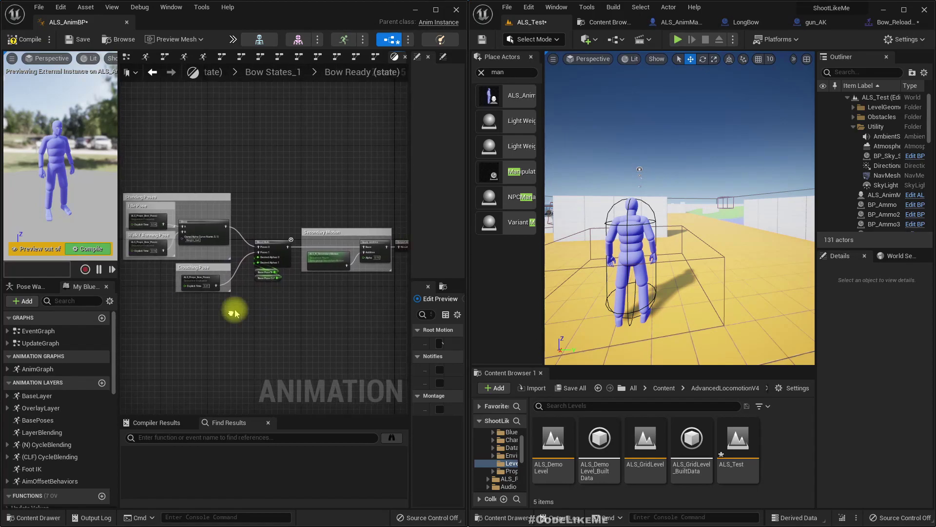
{"action": "scroll", "coordinate": [156, 249], "scroll_direction": "up", "scroll_amount": 1}
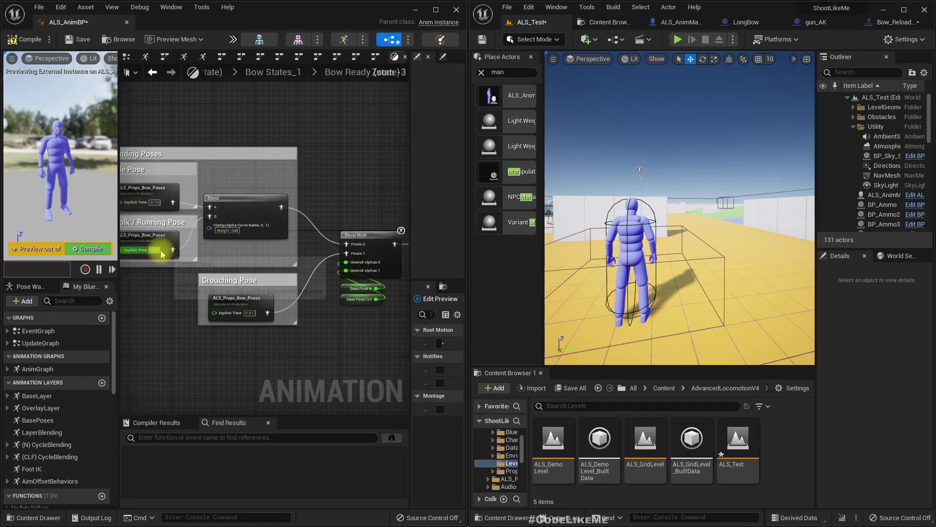
{"action": "scroll", "coordinate": [161, 246], "scroll_direction": "up", "scroll_amount": 1}
{"action": "scroll", "coordinate": [210, 205], "scroll_direction": "up", "scroll_amount": 1}
{"action": "left_click", "coordinate": [202, 191]}
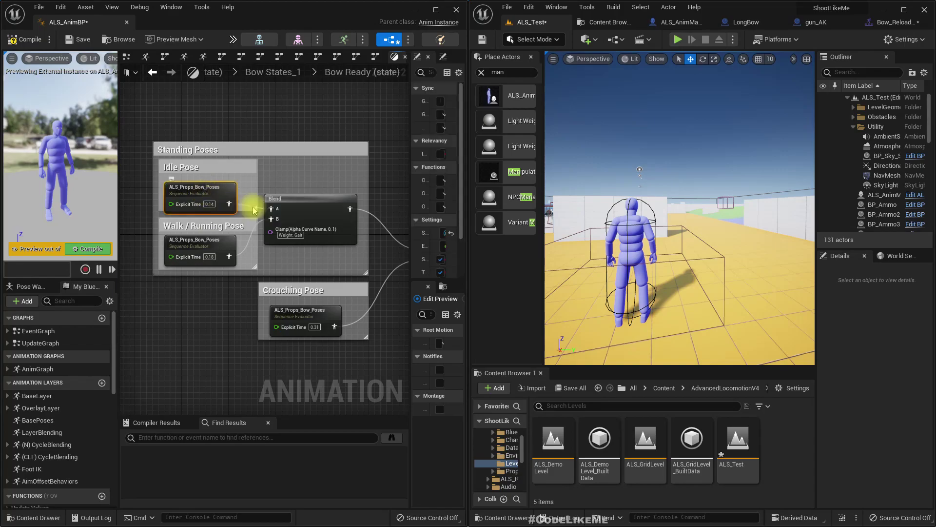
Paste the Idle Pose evaluator (time 0.14) in the Bow graph and wire it to Modify Curve's Source Pose
{"action": "left_click", "coordinate": [293, 72]}
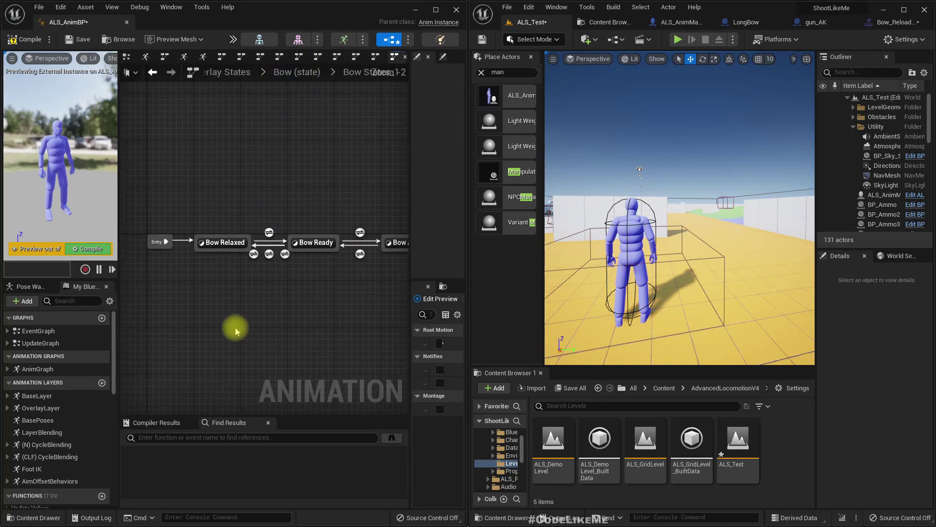
{"action": "left_click", "coordinate": [316, 72]}
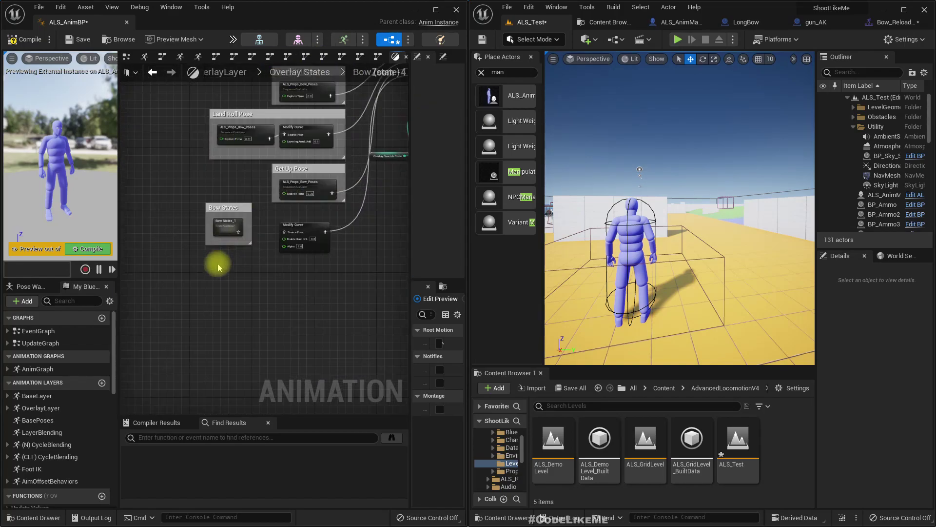
{"action": "key", "text": "ctrl+v"}
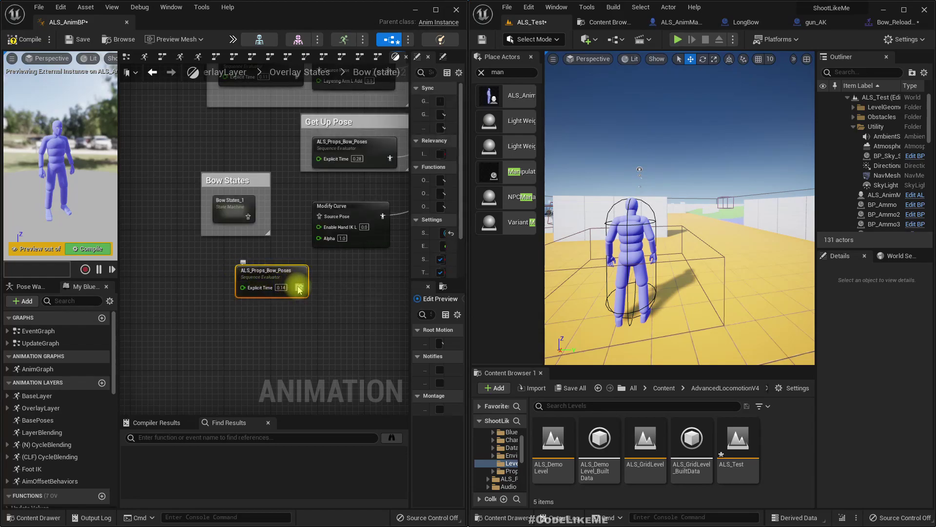
{"action": "left_click_drag", "start_coordinate": [306, 286], "coordinate": [320, 217]}
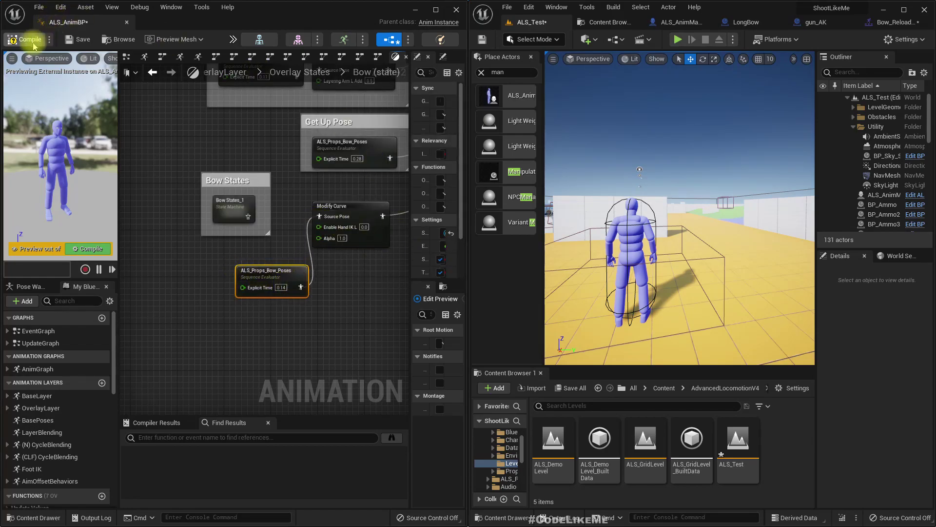
{"action": "left_click", "coordinate": [682, 42]}
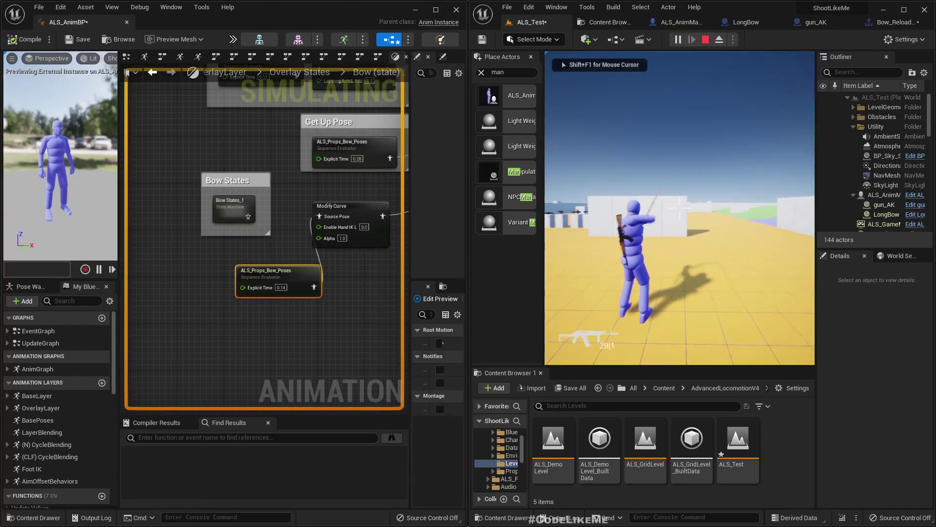
{"action": "key", "text": "r"}
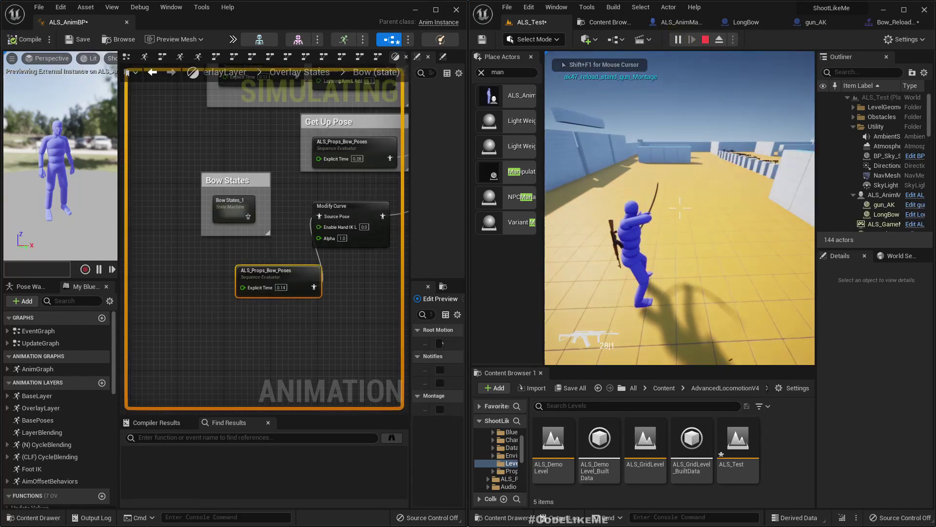
{"action": "left_click", "coordinate": [680, 209]}
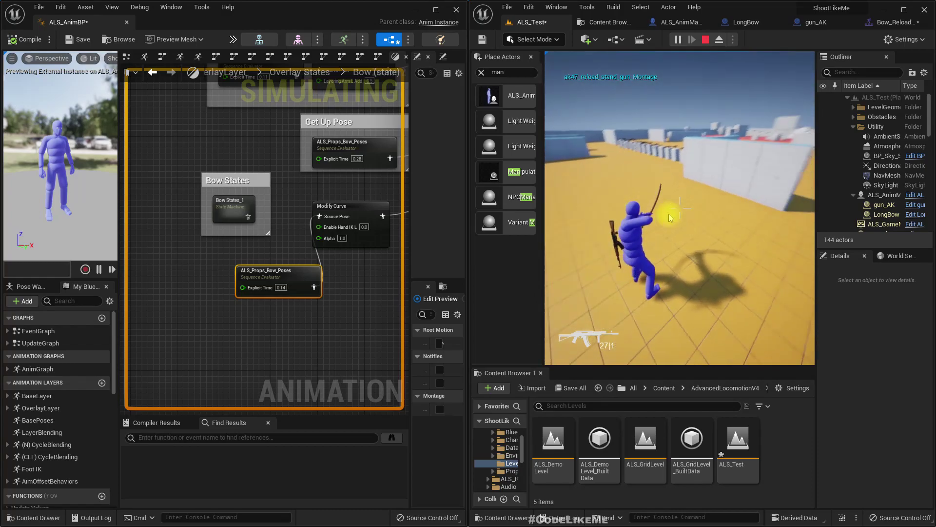
{"action": "key", "text": "Escape"}
{"action": "left_click", "coordinate": [276, 248]}
{"action": "left_click_drag", "start_coordinate": [305, 281], "coordinate": [283, 266]}
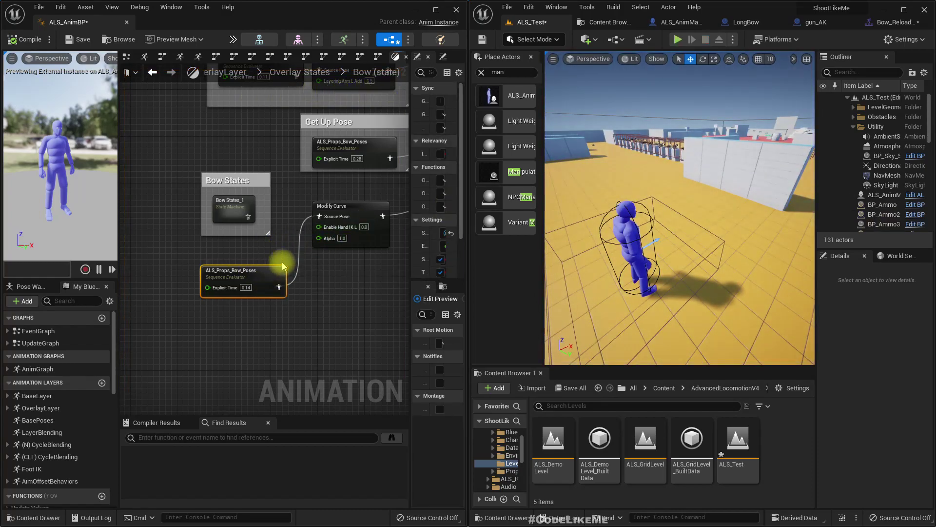
Delete the pose evaluator node and open Bow States to view its three bow states
{"action": "key", "text": "Delete"}
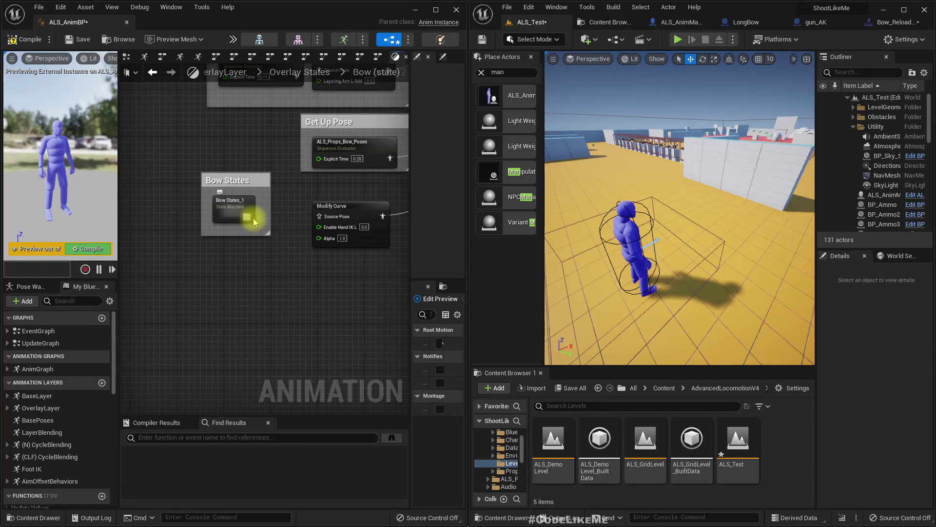
{"action": "mouse_move", "coordinate": [251, 219]}
{"action": "left_mouse_down"}
{"action": "mouse_move", "coordinate": [334, 215]}
{"action": "mouse_move", "coordinate": [226, 211]}
{"action": "left_mouse_up"}
{"action": "double_click", "coordinate": [228, 218]}
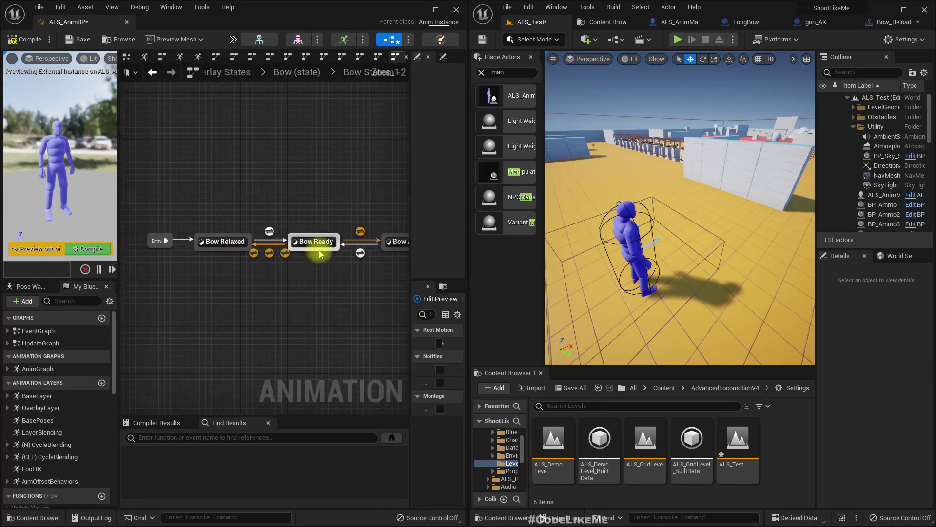
{"action": "left_click", "coordinate": [360, 240]}
{"action": "right_click_drag", "start_coordinate": [324, 298], "coordinate": [274, 298]}
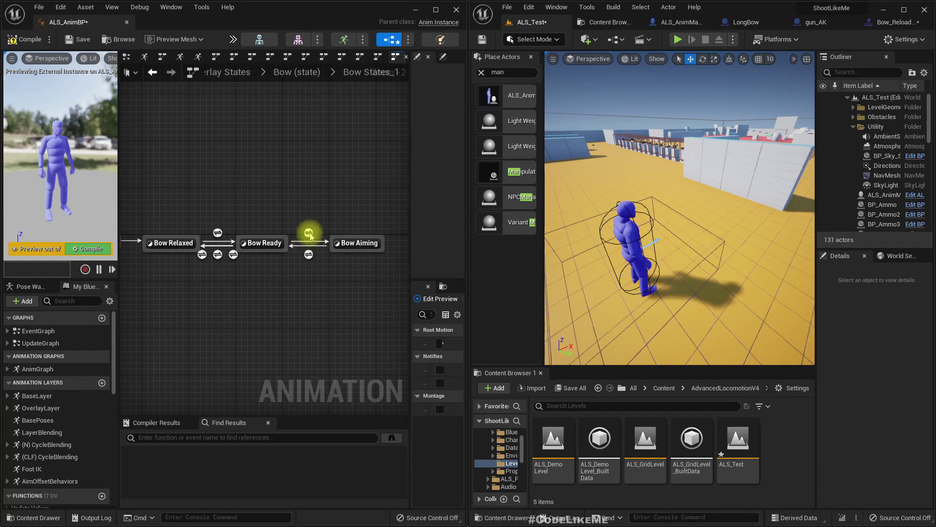
{"action": "left_click_drag", "start_coordinate": [362, 286], "coordinate": [376, 292]}
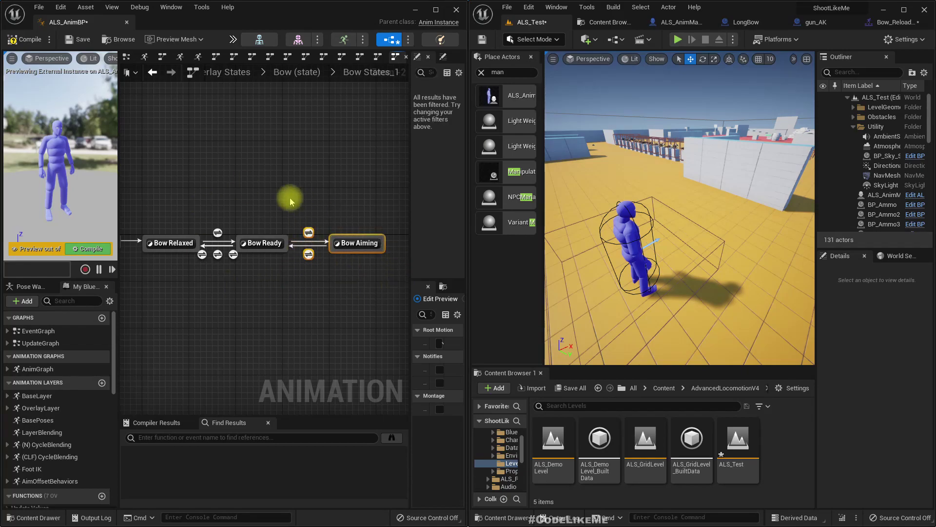
Return to the Bow state graph, locate the Bow States box, and reopen it
{"action": "left_click", "coordinate": [298, 72]}
{"action": "scroll", "coordinate": [352, 247], "scroll_direction": "up", "scroll_amount": 5}
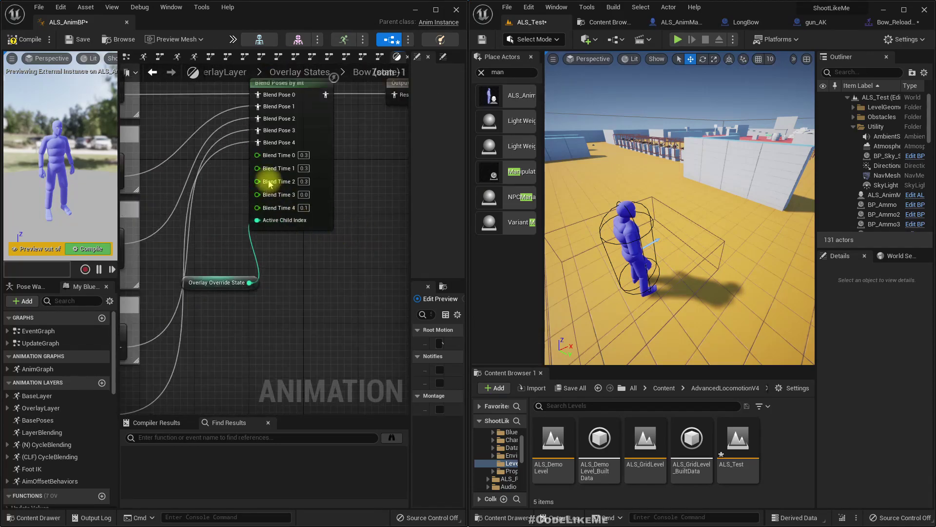
{"action": "right_click_drag", "start_coordinate": [249, 339], "coordinate": [302, 274]}
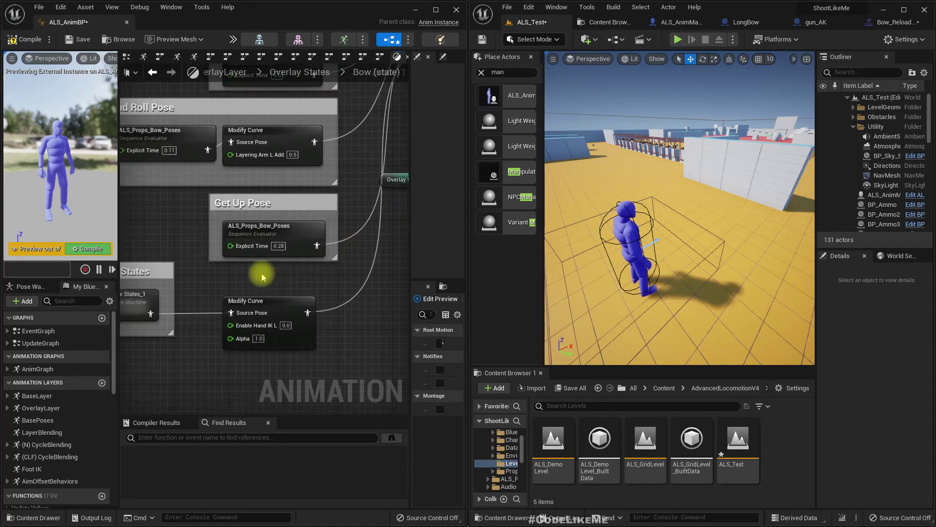
{"action": "right_click_drag", "start_coordinate": [235, 282], "coordinate": [295, 291]}
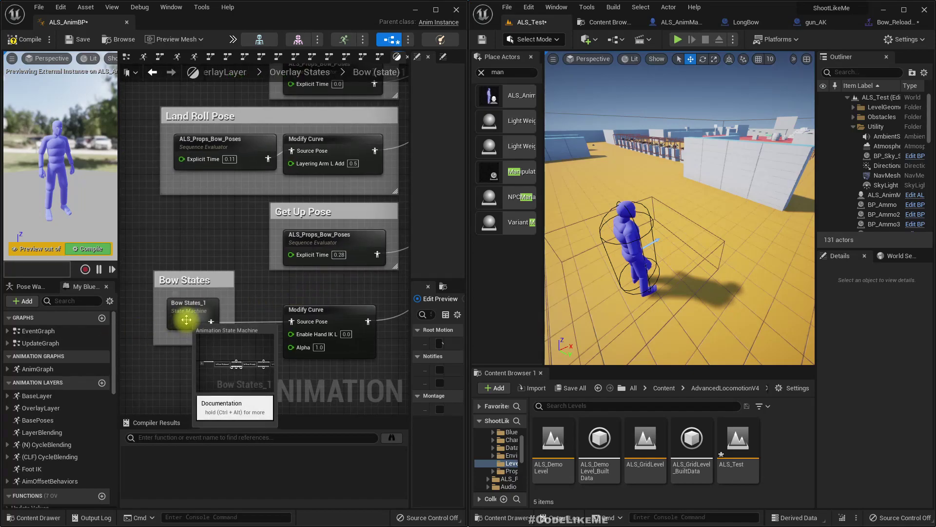
{"action": "double_click", "coordinate": [188, 323]}
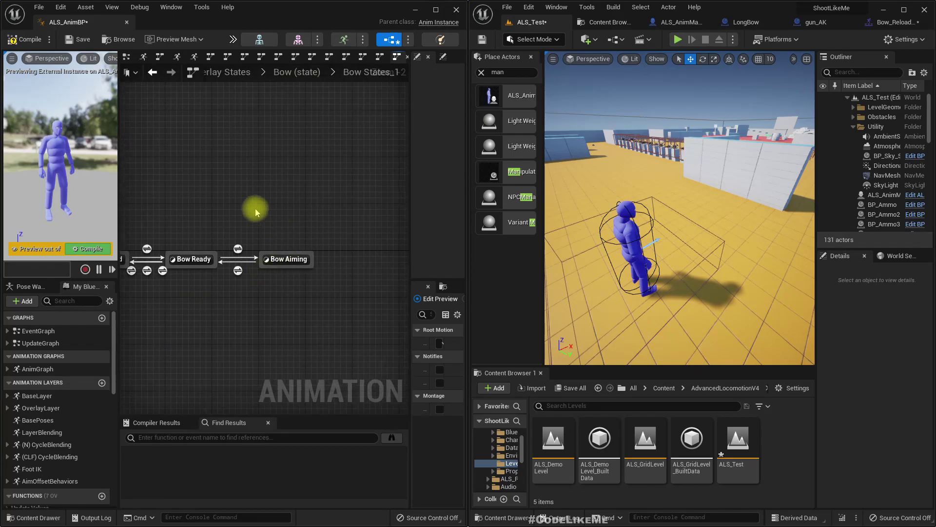
Delete the Bow Aiming and Bow Relaxed states, then wire Entry directly to Bow Ready
{"action": "left_click_drag", "start_coordinate": [225, 208], "coordinate": [327, 305]}
{"action": "key", "text": "Delete"}
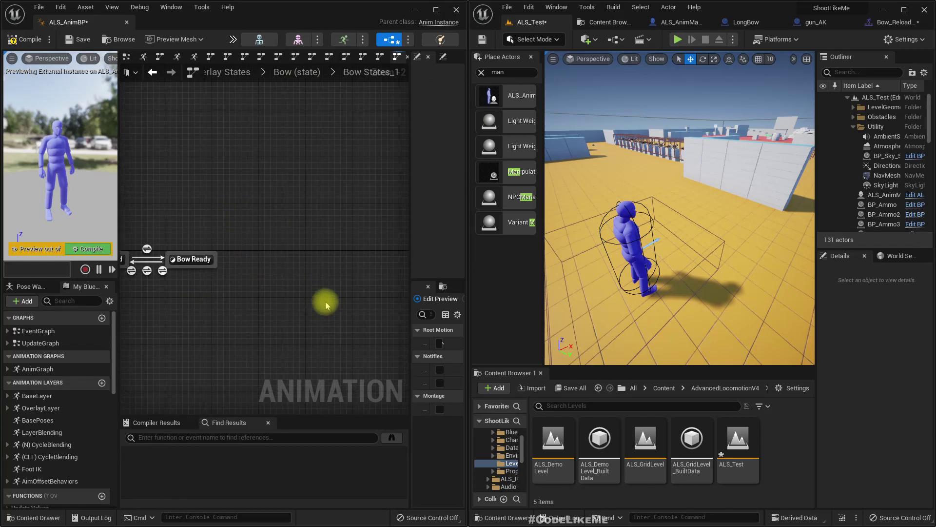
{"action": "key", "text": "Home"}
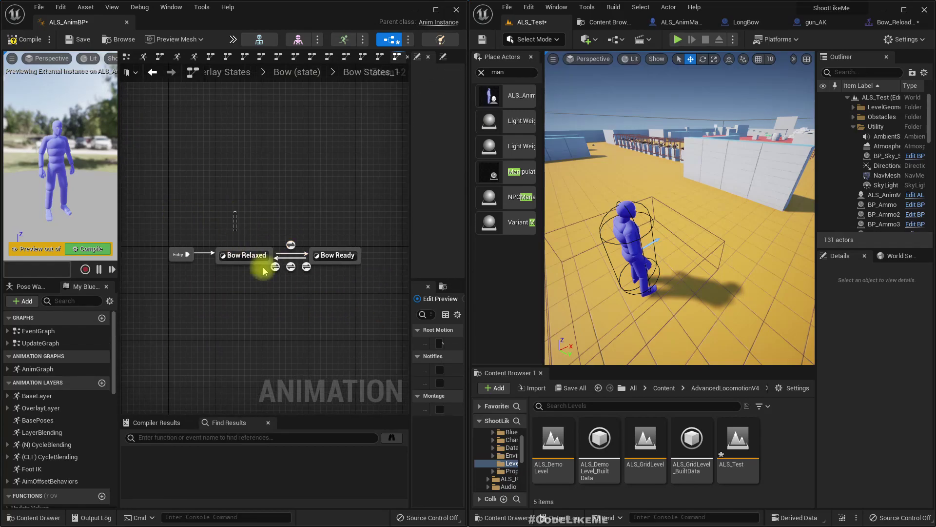
{"action": "mouse_move", "coordinate": [264, 272]}
{"action": "left_mouse_down"}
{"action": "mouse_move", "coordinate": [302, 300]}
{"action": "mouse_move", "coordinate": [266, 302]}
{"action": "left_mouse_up"}
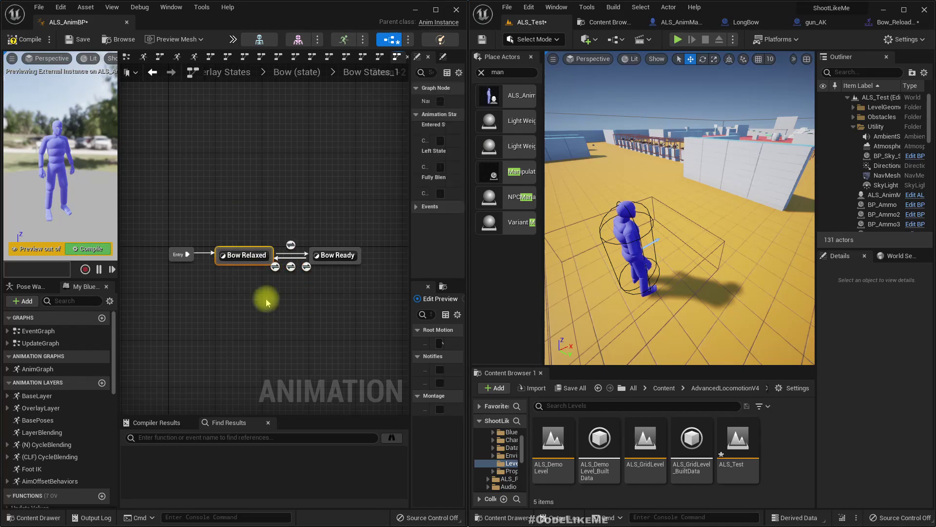
{"action": "key", "text": "Delete"}
{"action": "left_click_drag", "start_coordinate": [188, 254], "coordinate": [316, 258]}
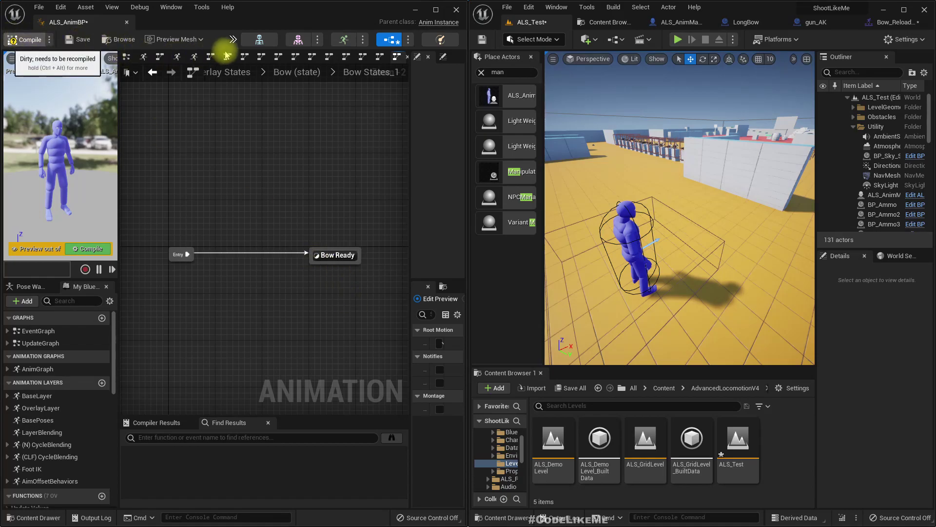
Return to the Bow state pose graph and start Play in Editor with Alt+P
{"action": "left_click", "coordinate": [295, 72]}
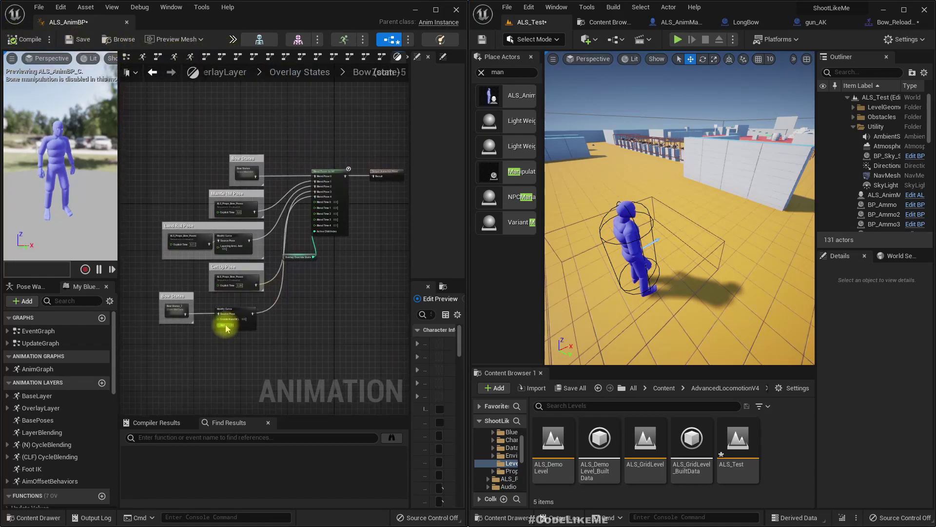
{"action": "scroll", "coordinate": [242, 318], "scroll_direction": "up", "scroll_amount": 1}
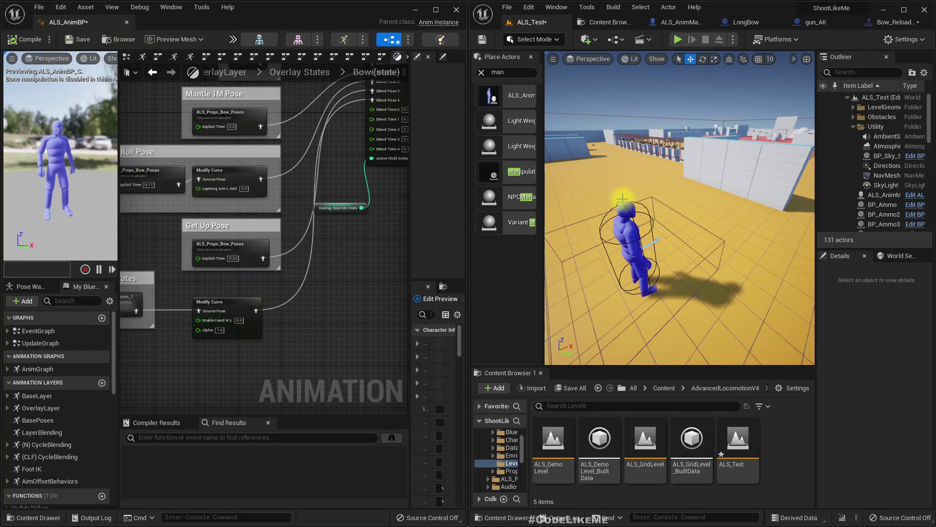
{"action": "right_click_drag", "start_coordinate": [622, 198], "coordinate": [614, 194]}
{"action": "key", "text": "alt+p"}
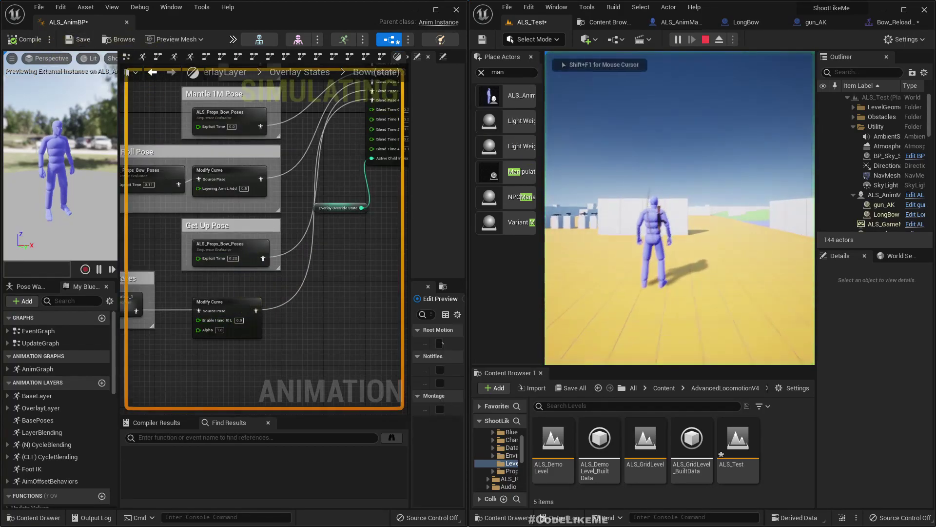
Reload and fire three shots, switch to the bow, and enlarge the game view
{"action": "key", "text": "r"}
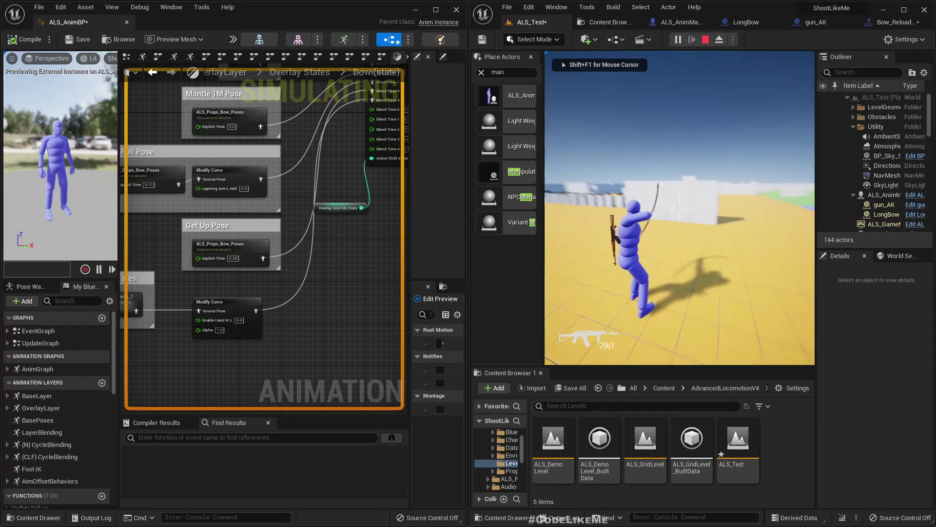
{"action": "left_click", "coordinate": [680, 208]}
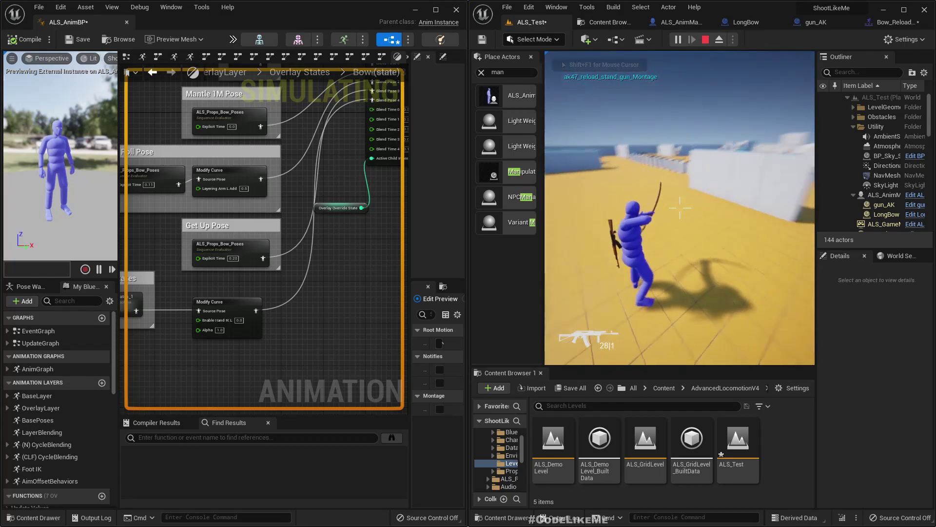
{"action": "left_click", "coordinate": [680, 207]}
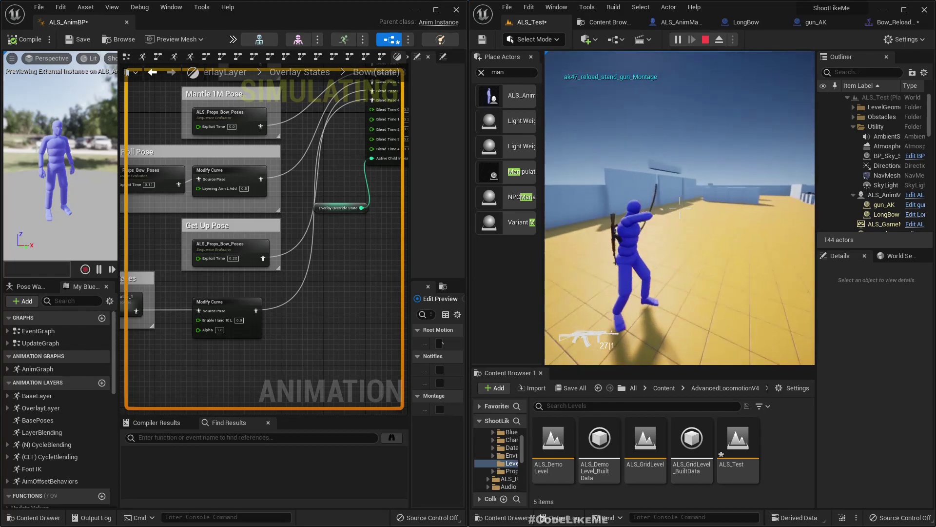
{"action": "left_click", "coordinate": [680, 207]}
{"action": "key", "text": "2"}
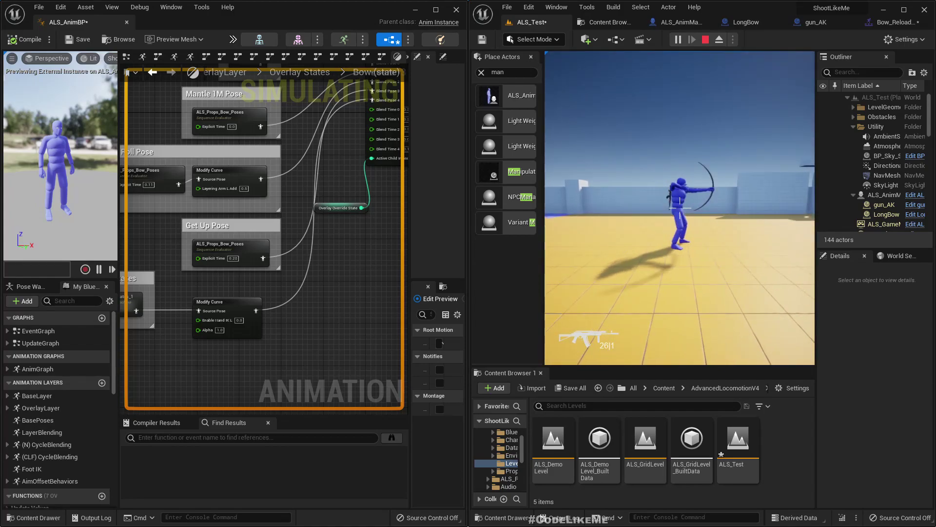
{"action": "key", "text": "F11"}
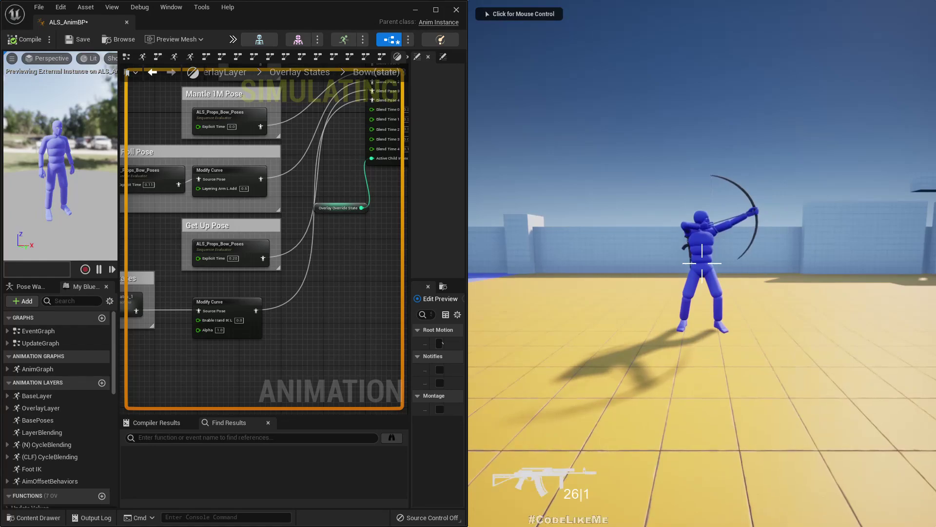
{"action": "left_click", "coordinate": [702, 263]}
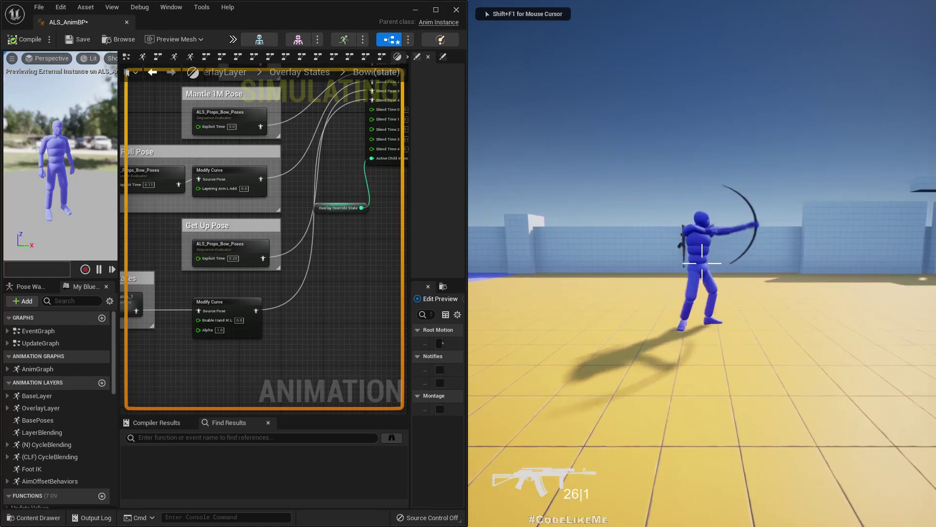
Shoot three arrows, then crouch and reload the bow while running forward
{"action": "left_click", "coordinate": [702, 263]}
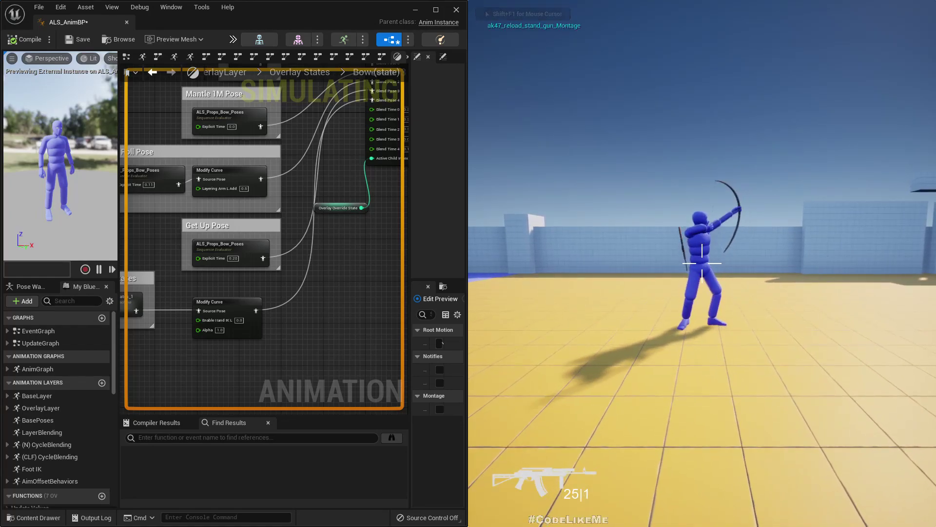
{"action": "left_click", "coordinate": [703, 263]}
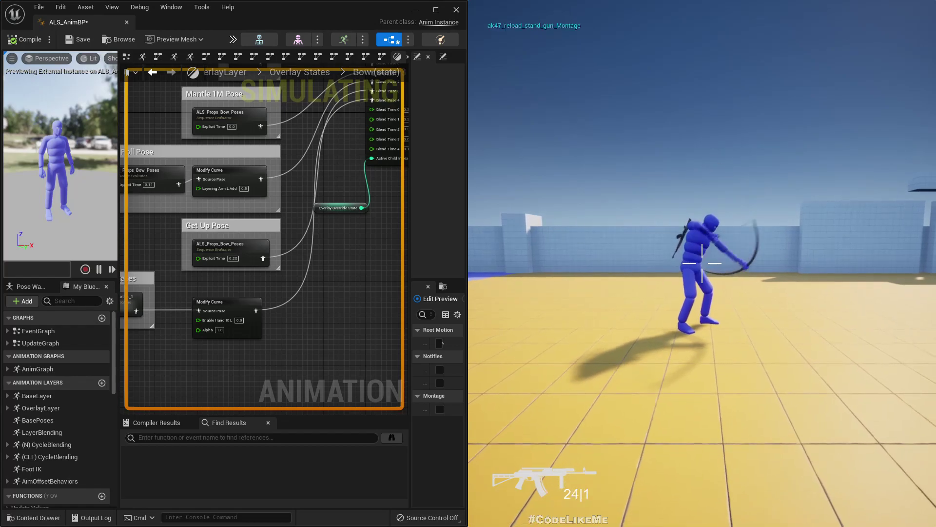
{"action": "left_click", "coordinate": [702, 263]}
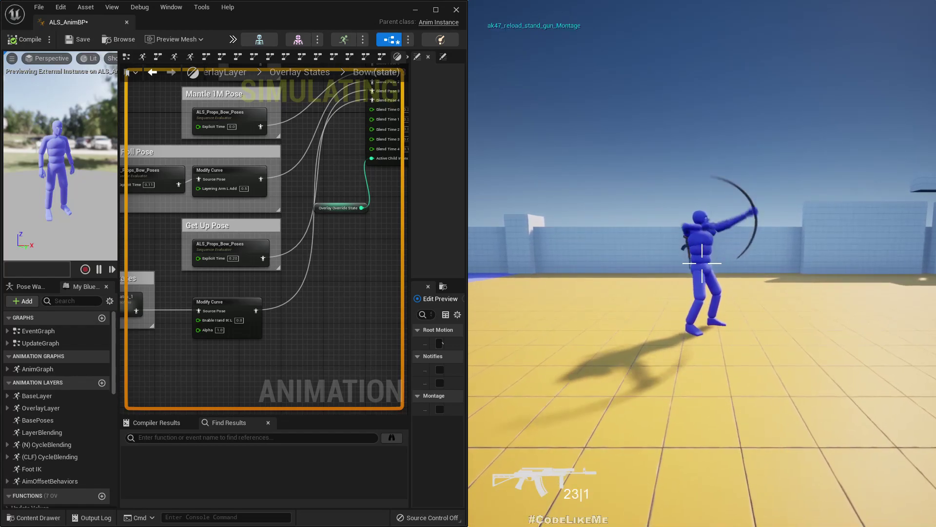
{"action": "key", "text": "c"}
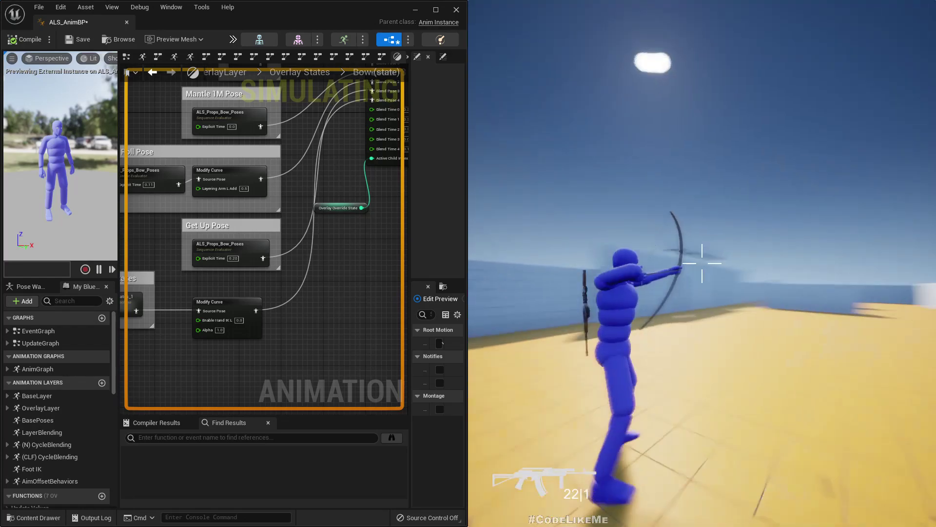
{"action": "key", "text": "w"}
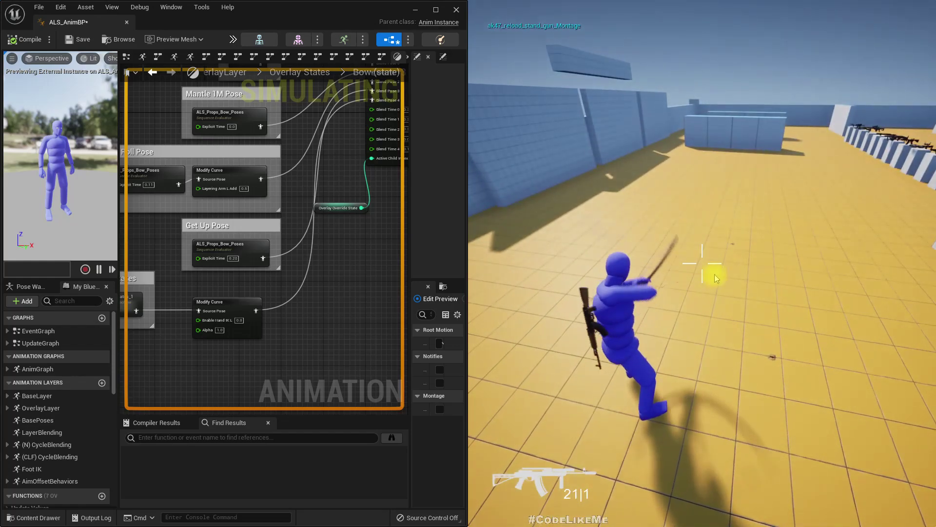
Stop the game session and return to the ALS_Test level editor
{"action": "key", "text": "Escape"}
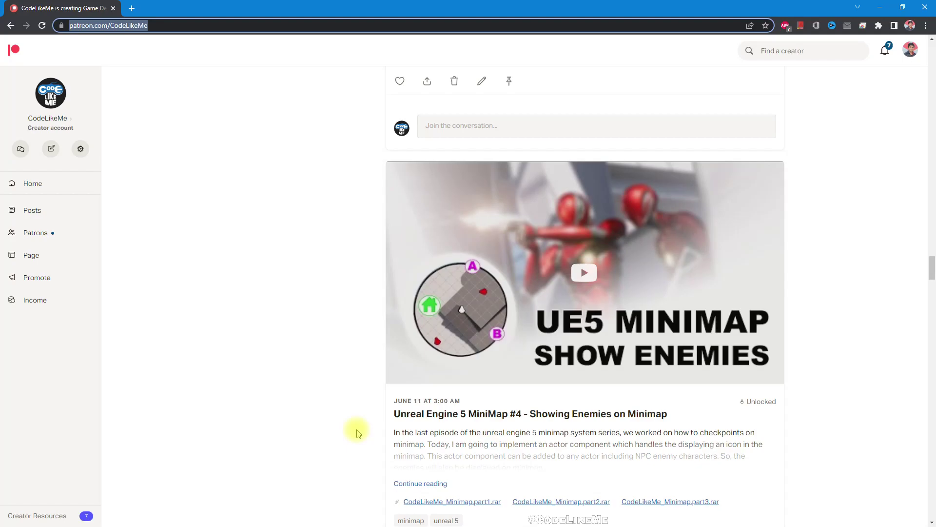
{"action": "scroll", "coordinate": [536, 379], "scroll_direction": "down", "scroll_amount": 3}
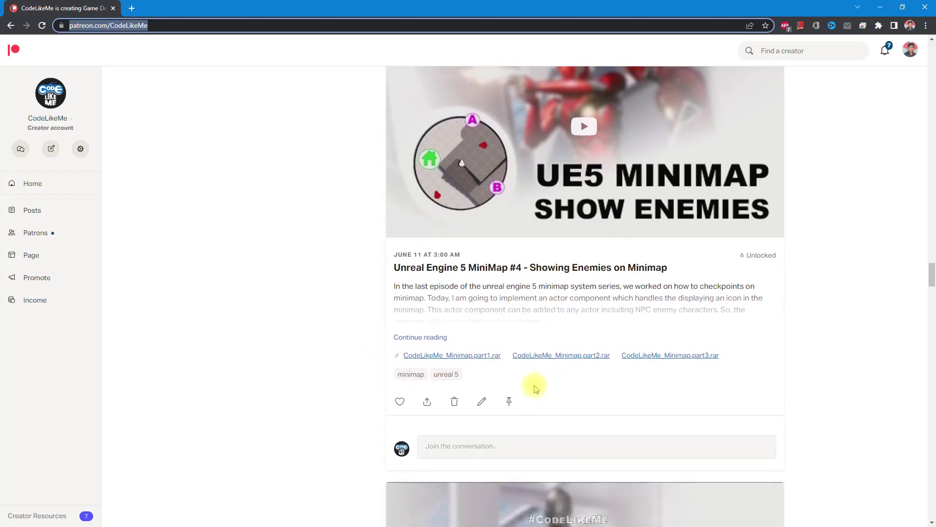
{"action": "scroll", "coordinate": [537, 378], "scroll_direction": "down", "scroll_amount": 5}
{"action": "scroll", "coordinate": [535, 384], "scroll_direction": "down", "scroll_amount": 2}
{"action": "scroll", "coordinate": [535, 384], "scroll_direction": "down", "scroll_amount": 5}
{"action": "scroll", "coordinate": [534, 380], "scroll_direction": "down", "scroll_amount": 5}
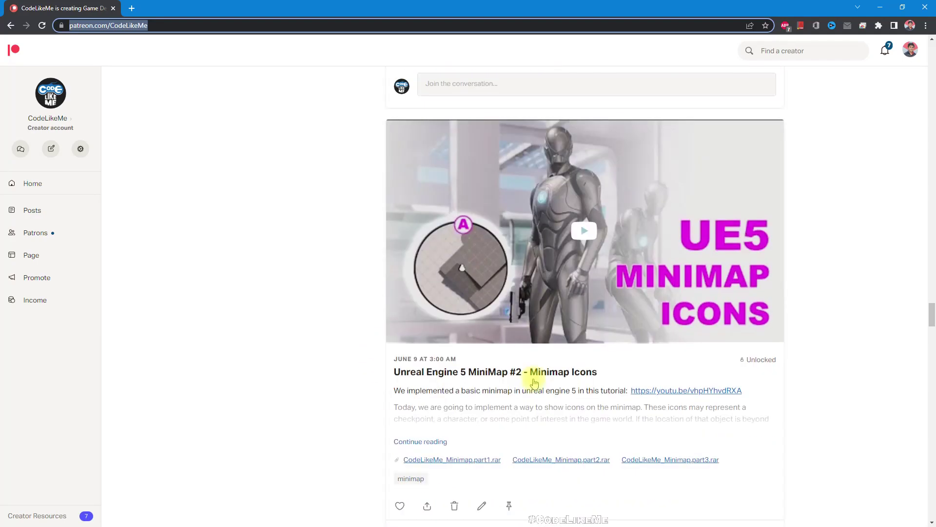
{"action": "scroll", "coordinate": [533, 377], "scroll_direction": "down", "scroll_amount": 4}
{"action": "scroll", "coordinate": [534, 379], "scroll_direction": "down", "scroll_amount": 4}
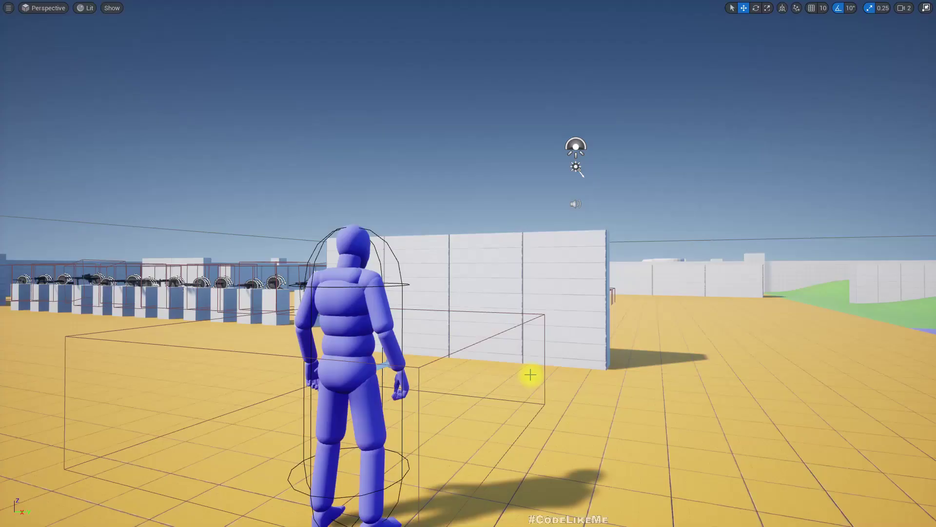
{"action": "mouse_move", "coordinate": [416, 241]}
{"action": "right_mouse_down"}
{"action": "mouse_move", "coordinate": [500, 277]}
{"action": "mouse_move", "coordinate": [483, 274]}
{"action": "mouse_move", "coordinate": [480, 312]}
{"action": "mouse_move", "coordinate": [469, 264]}
{"action": "mouse_move", "coordinate": [459, 273]}
{"action": "right_mouse_up"}
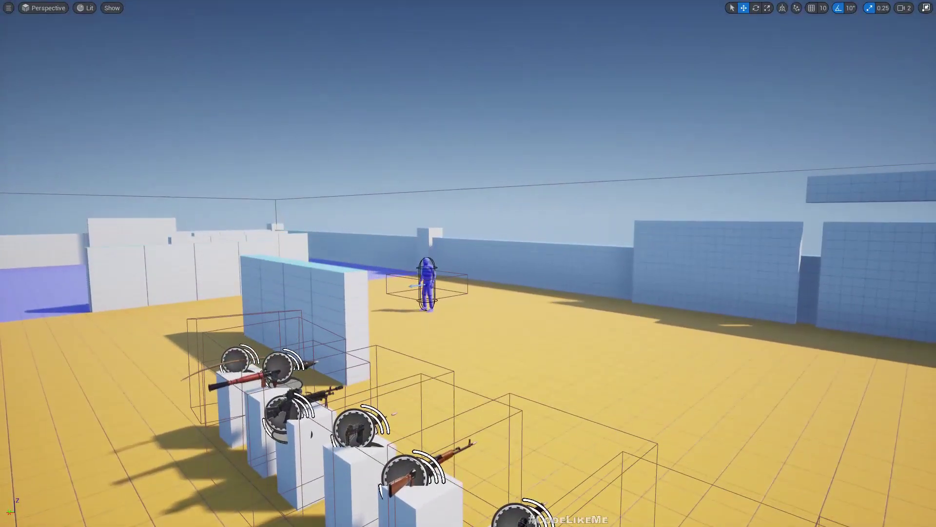
{"action": "right_click_drag", "start_coordinate": [458, 273], "coordinate": [429, 273]}
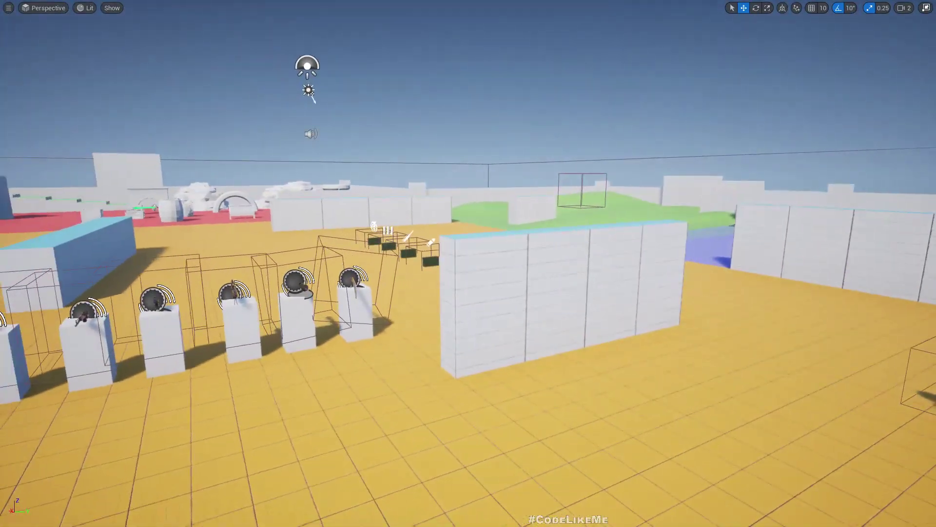
{"action": "right_click_drag", "start_coordinate": [499, 276], "coordinate": [548, 274]}
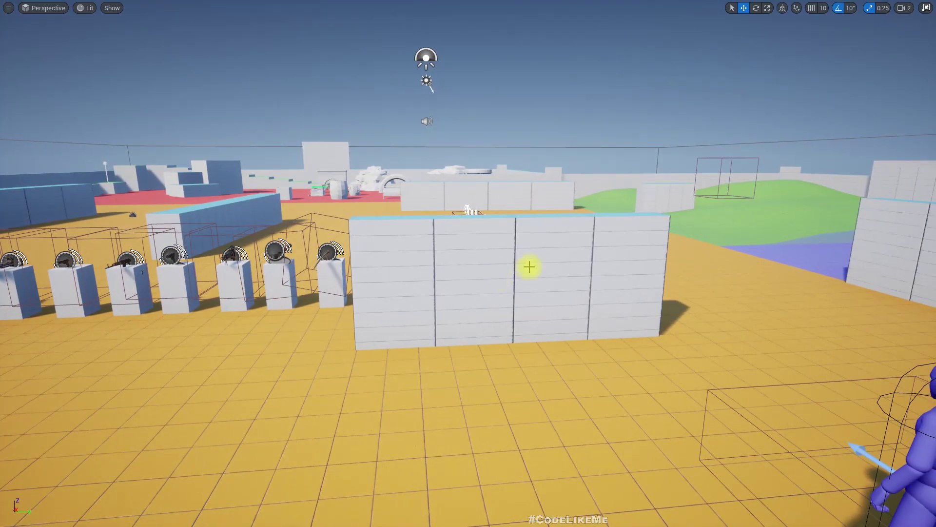
{"action": "mouse_move", "coordinate": [529, 266]}
{"action": "right_mouse_down"}
{"action": "mouse_move", "coordinate": [431, 268]}
{"action": "mouse_move", "coordinate": [530, 292]}
{"action": "mouse_move", "coordinate": [431, 254]}
{"action": "mouse_move", "coordinate": [438, 273]}
{"action": "mouse_move", "coordinate": [537, 283]}
{"action": "right_mouse_up"}
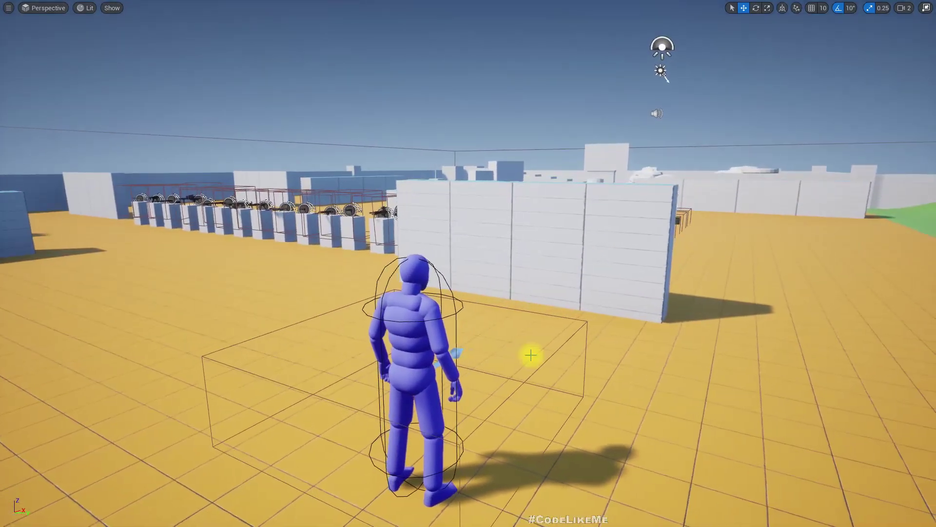
{"action": "right_click_drag", "start_coordinate": [531, 355], "coordinate": [524, 352]}
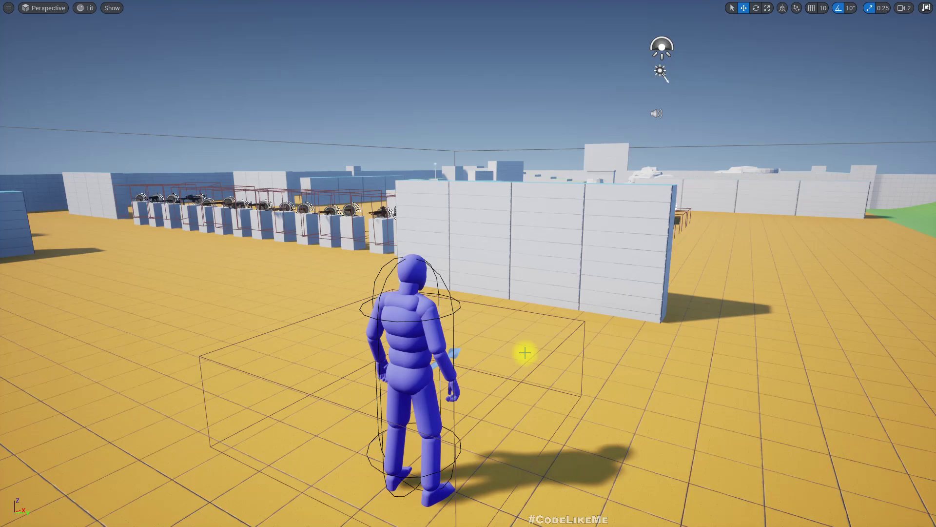